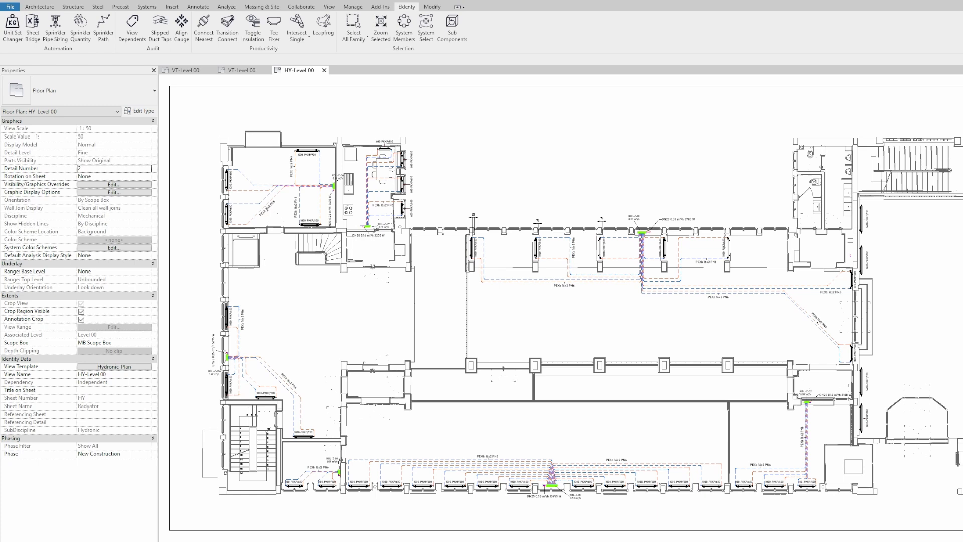
# Step: Open the 30XW150MM32FVS.rfa equipment family by dropping it onto the Revit window
pyautogui.moveTo(723, 31); pyautogui.dragTo(724, 31)
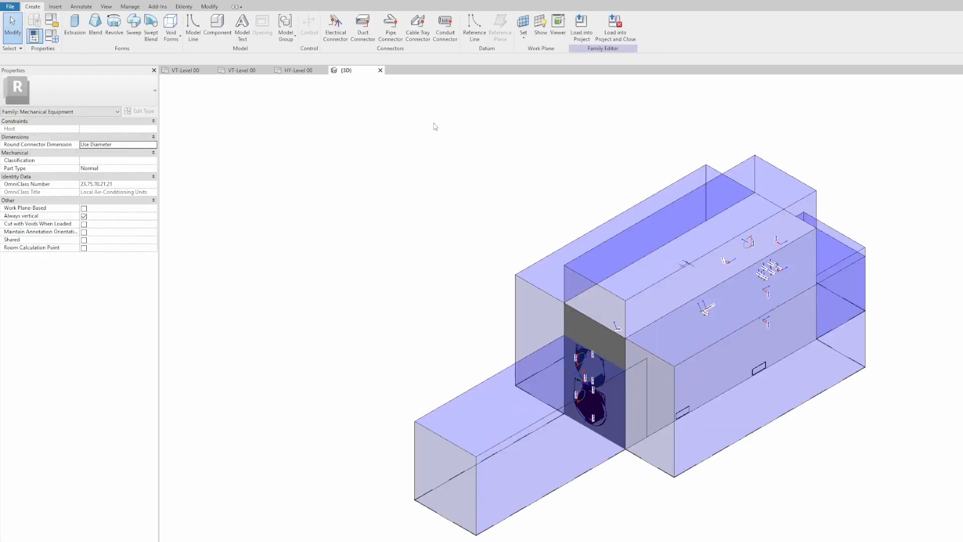
# Step: Scroll through the family's type parameters in Family Types, still shown in imperial units
pyautogui.click(55, 38)
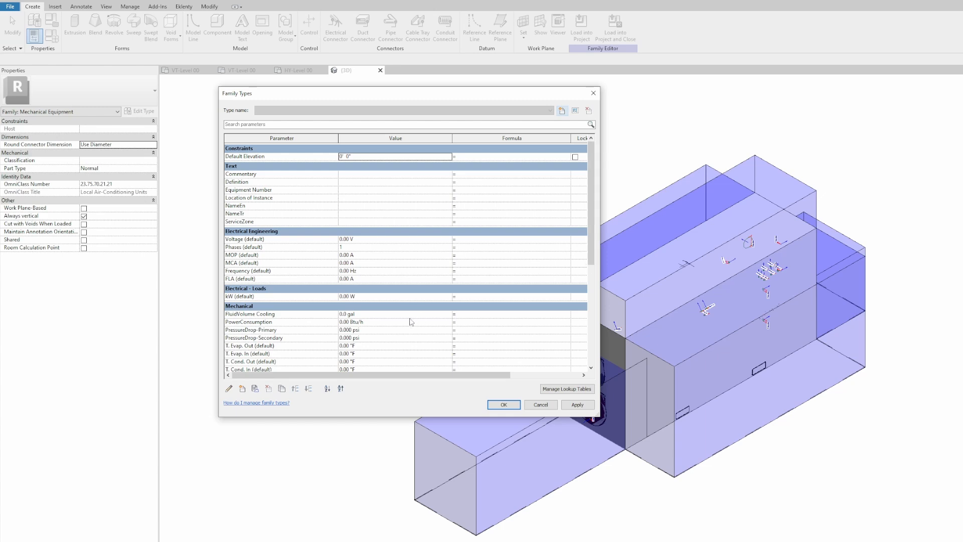
pyautogui.scroll(-5, 394, 281)
pyautogui.scroll(-4, 402, 310)
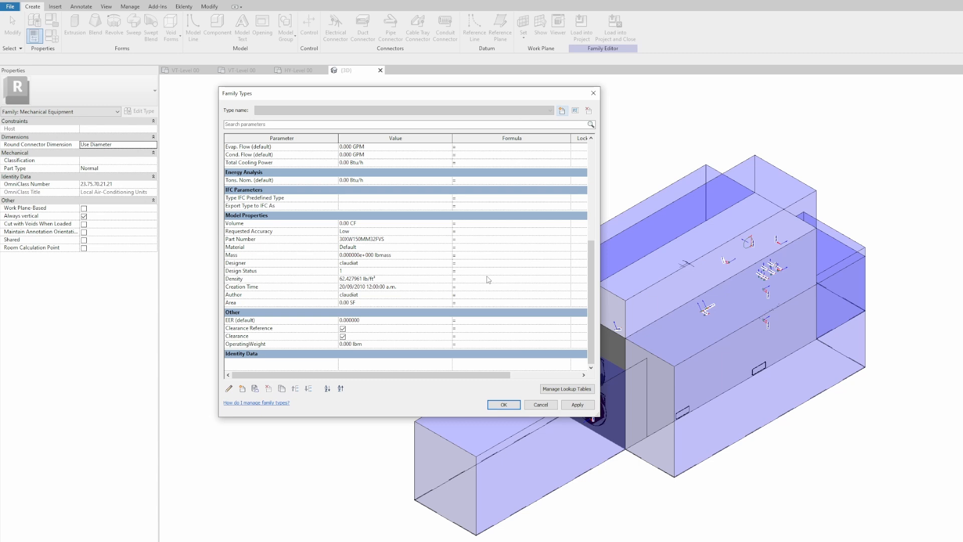
pyautogui.click(503, 404)
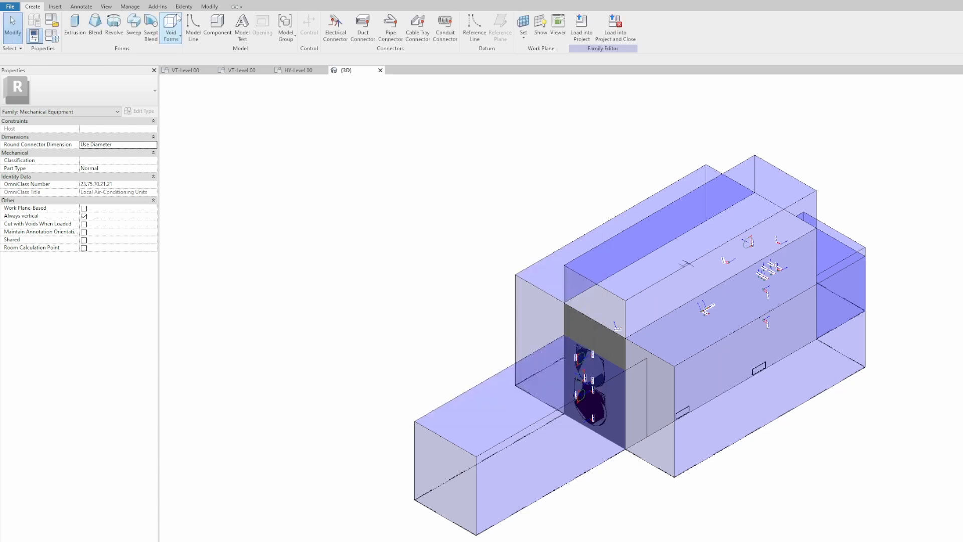
pyautogui.click(130, 6)
pyautogui.click(215, 26)
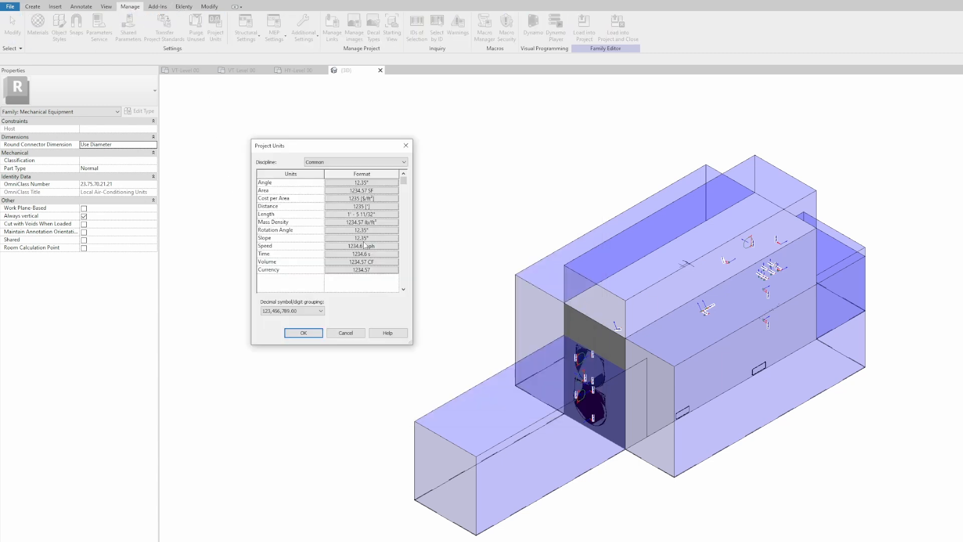
pyautogui.moveTo(337, 147); pyautogui.dragTo(354, 159)
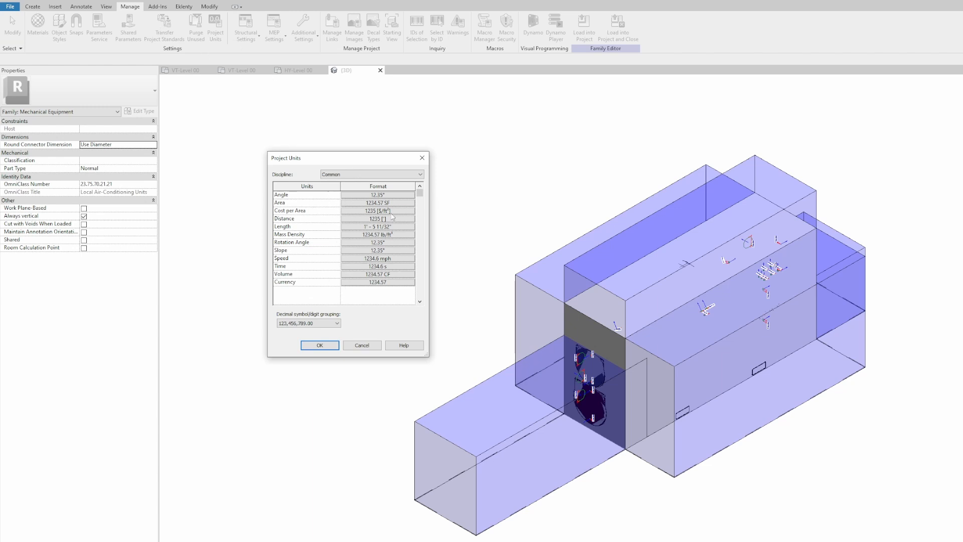
pyautogui.click(361, 174)
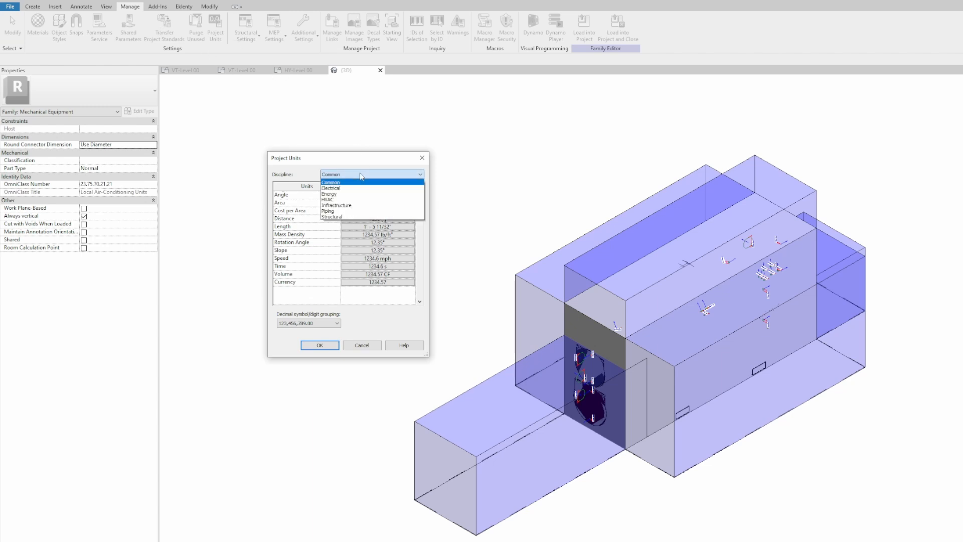
pyautogui.click(361, 176)
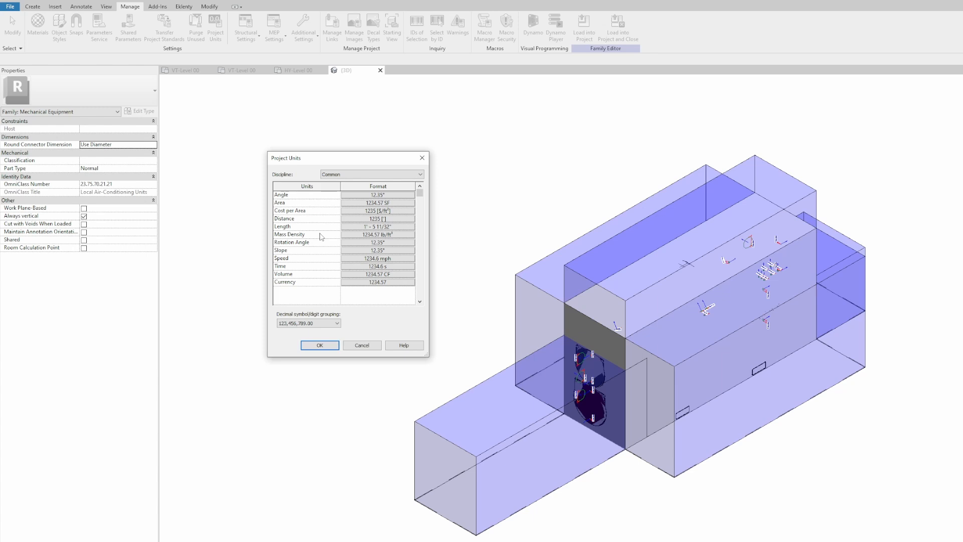
pyautogui.click(375, 346)
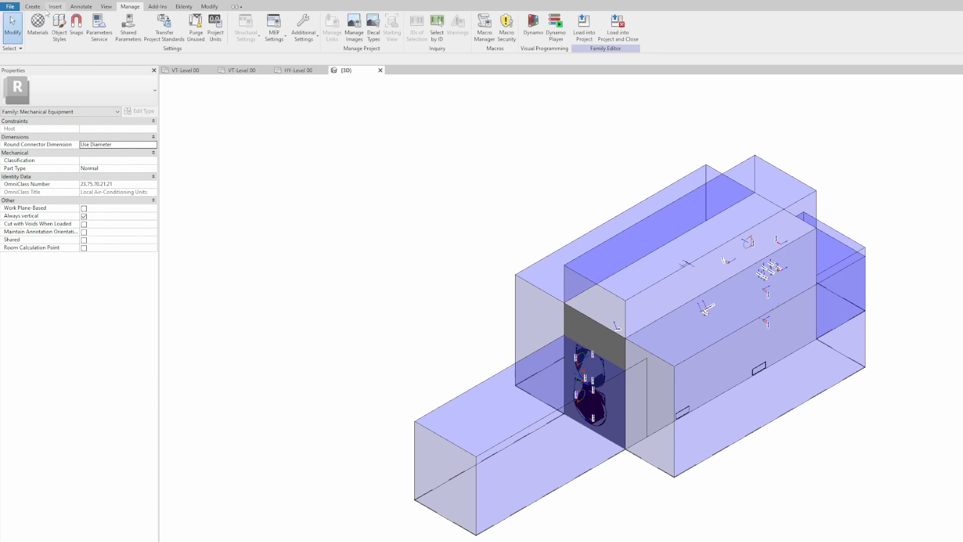
# Step: Convert the family units to Metric with Eklenty's Unit Set Changer
pyautogui.click(184, 6)
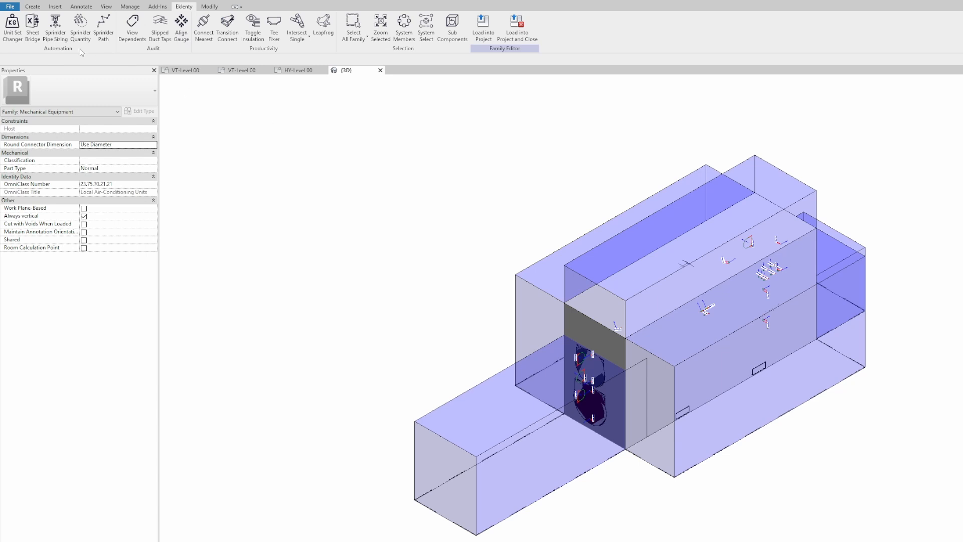
pyautogui.click(12, 27)
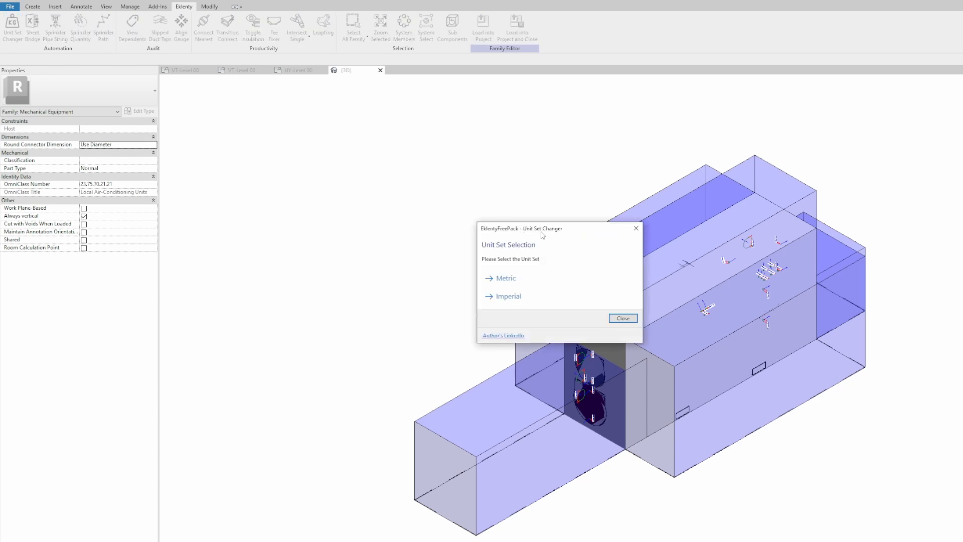
pyautogui.moveTo(540, 230); pyautogui.dragTo(374, 174)
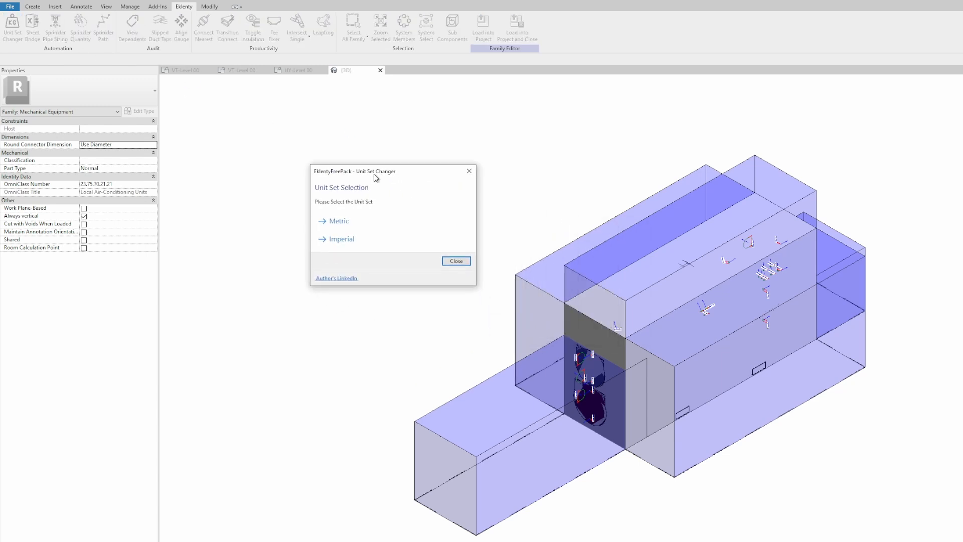
pyautogui.click(351, 222)
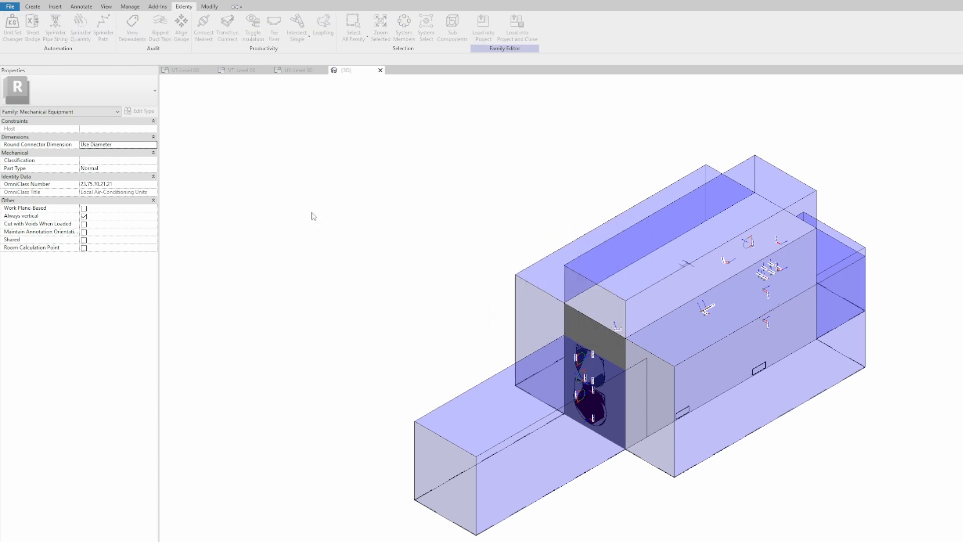
# Step: Verify in Family Types that parameters now read in °C, Pa, L/min and m³, then cancel
pyautogui.click(33, 7)
pyautogui.click(51, 36)
pyautogui.scroll(-5, 429, 322)
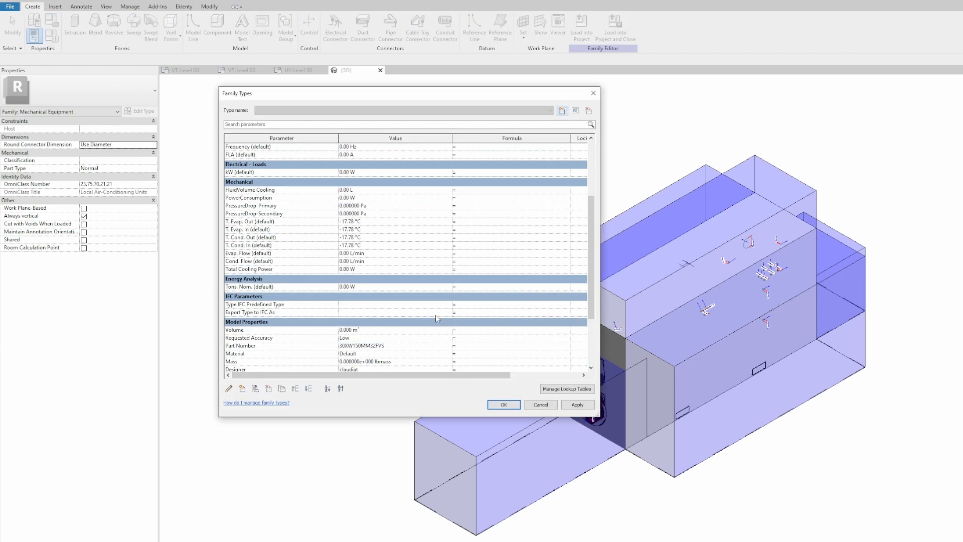
pyautogui.scroll(3, 438, 326)
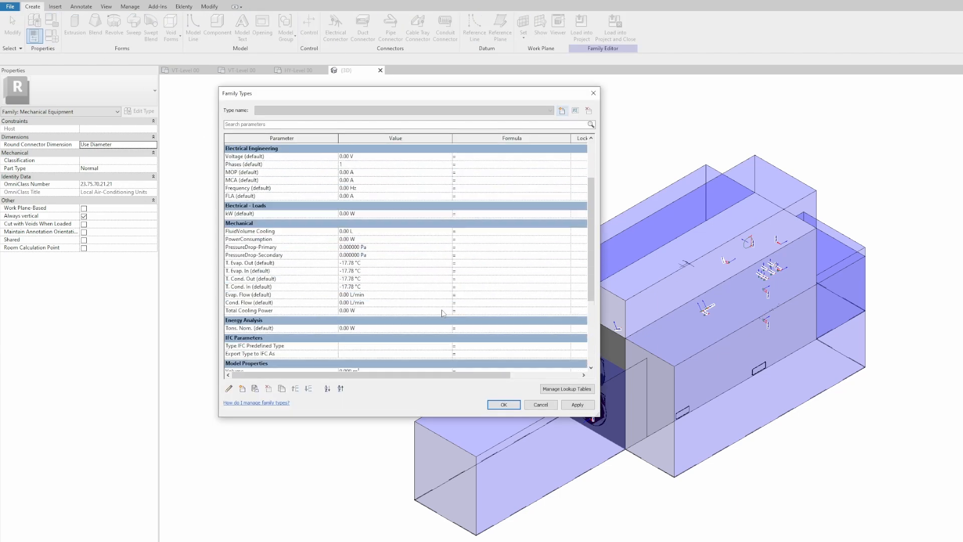
pyautogui.click(541, 405)
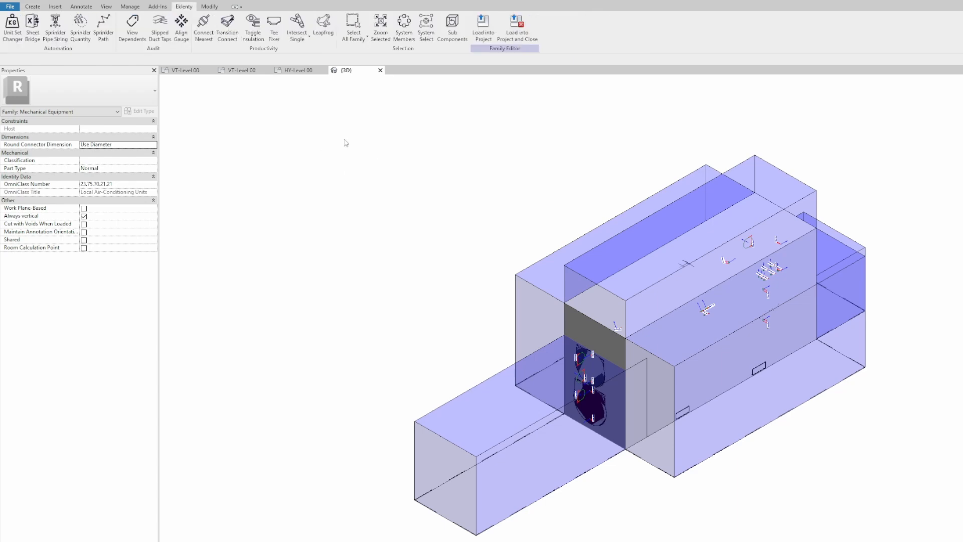
# Step: Return to the HY-Level 00 project and switch its units to Imperial via Eklenty's Unit Set Changer
pyautogui.click(298, 71)
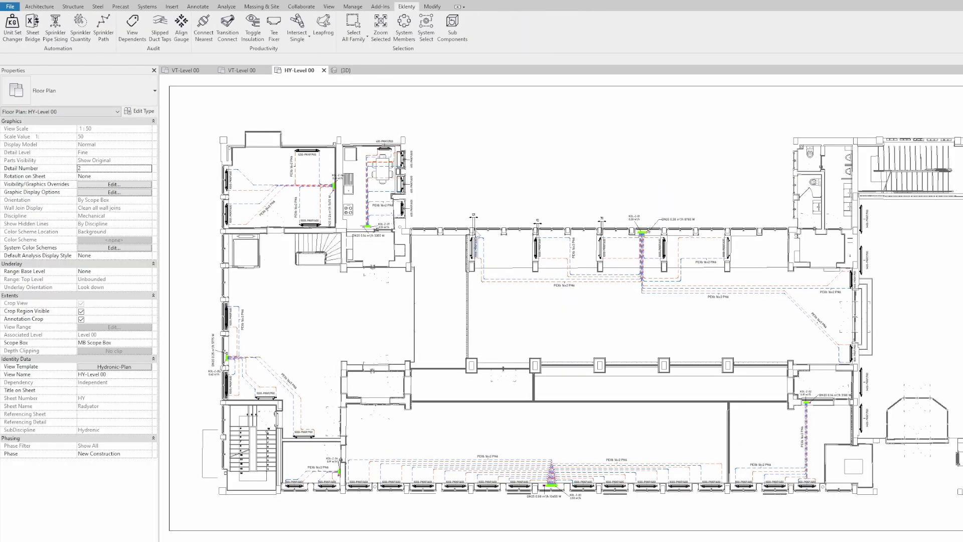
pyautogui.click(356, 8)
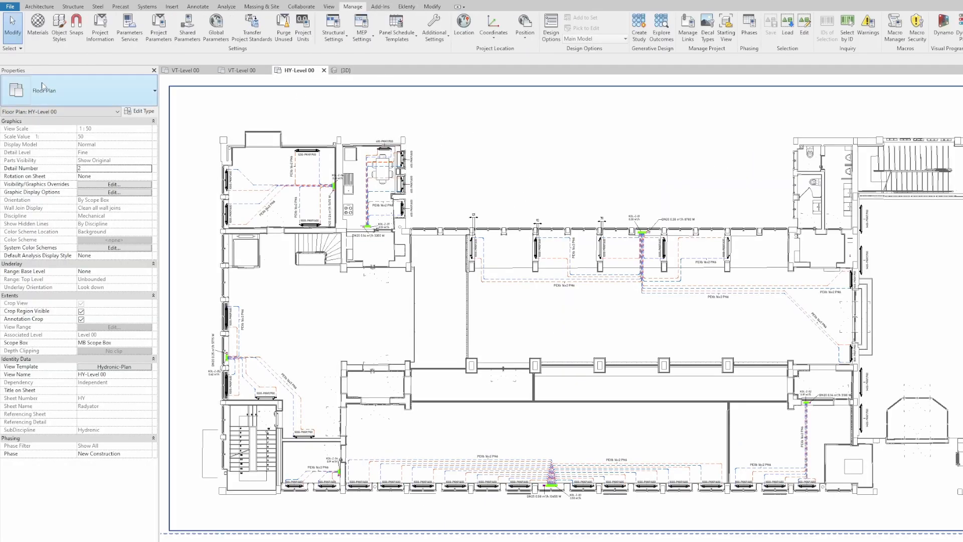
pyautogui.click(406, 7)
pyautogui.click(13, 28)
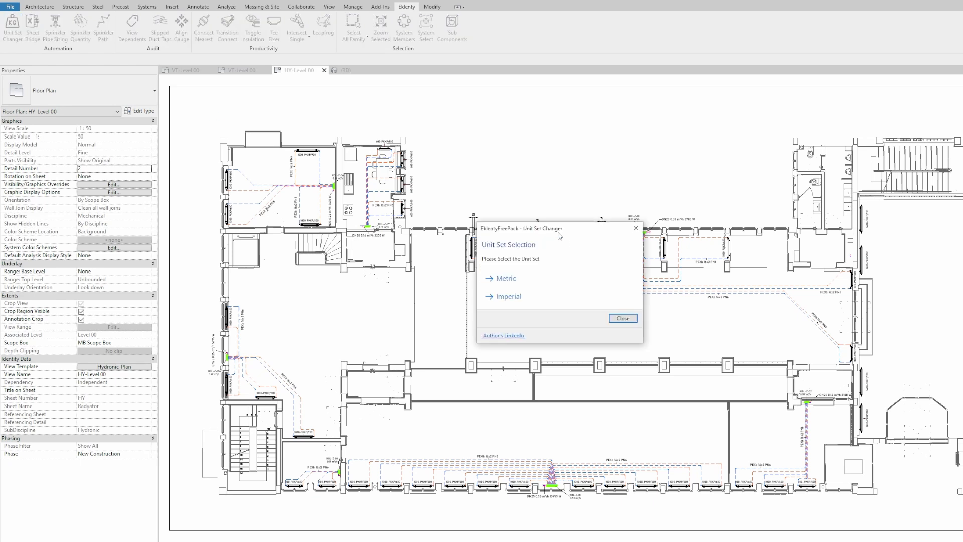
pyautogui.click(445, 243)
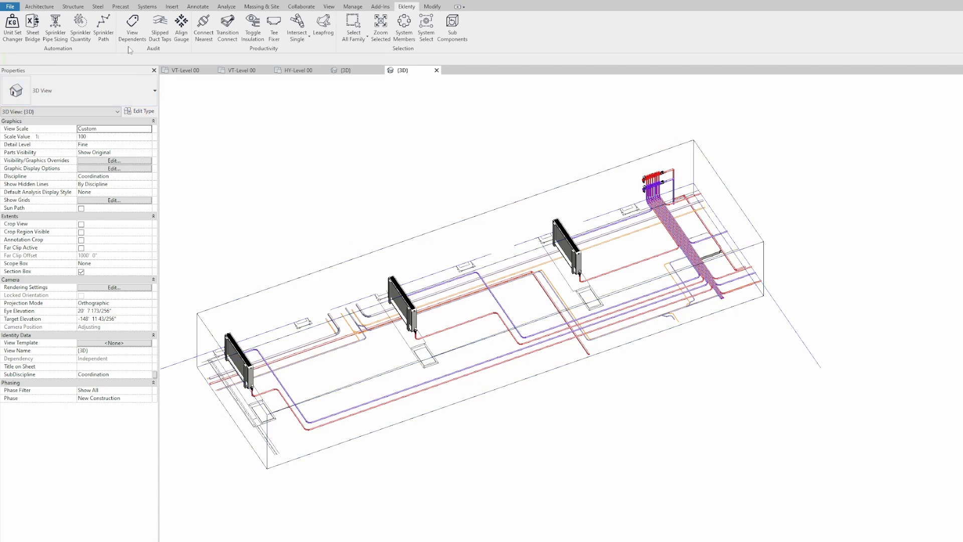
# Step: Select the three panel radiators in 3D and run Eklenty View Dependents on them
pyautogui.moveTo(347, 127); pyautogui.dragTo(351, 139, button='middle')
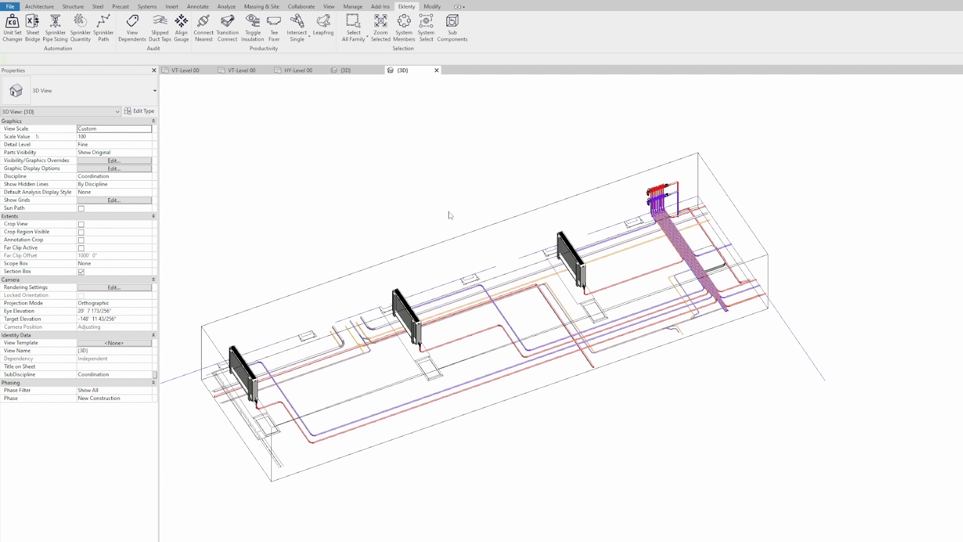
pyautogui.moveTo(530, 232); pyautogui.dragTo(515, 231, button='middle')
pyautogui.click(549, 234)
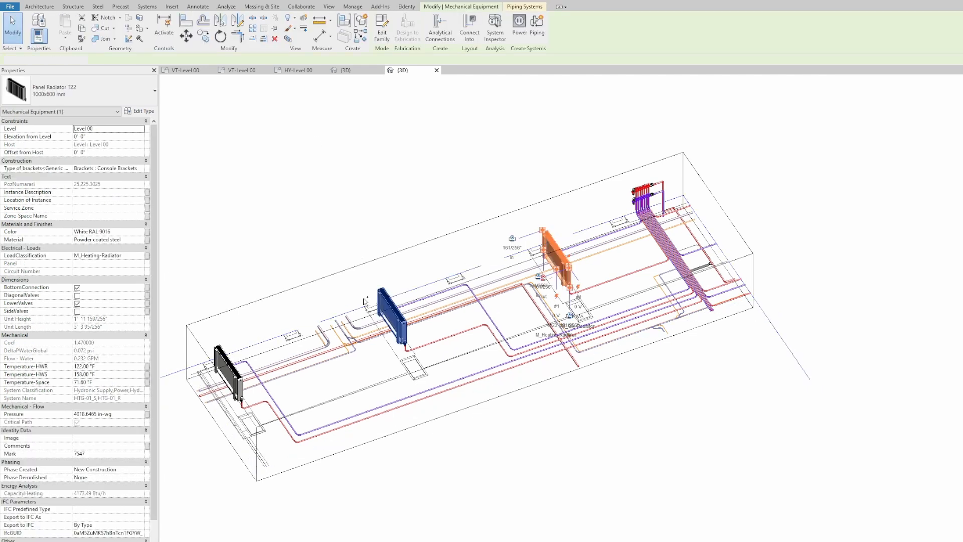
pyautogui.keyDown('ctrl'); pyautogui.click(392, 315); pyautogui.keyUp('ctrl')
pyautogui.keyDown('ctrl'); pyautogui.click(228, 372); pyautogui.keyUp('ctrl')
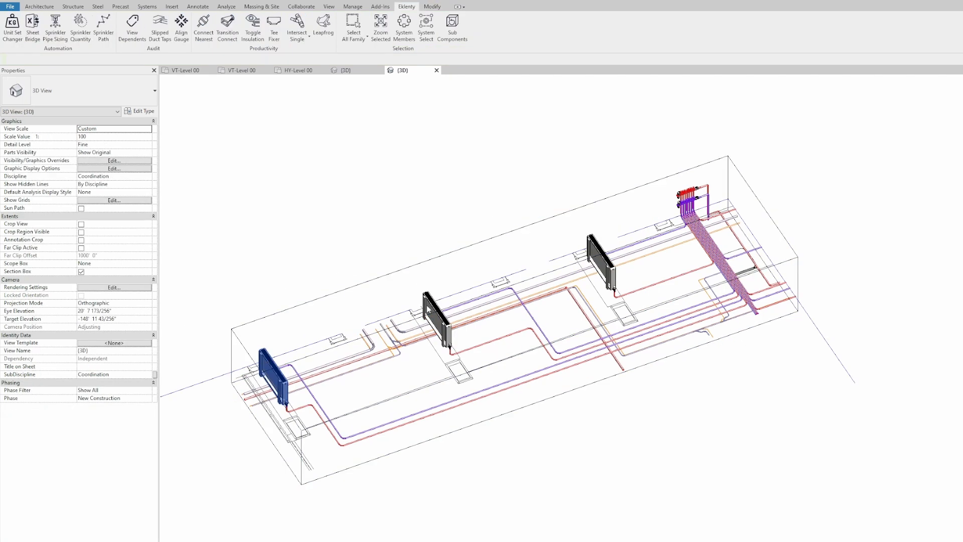
pyautogui.click(274, 377)
pyautogui.keyDown('ctrl'); pyautogui.click(436, 320); pyautogui.keyUp('ctrl')
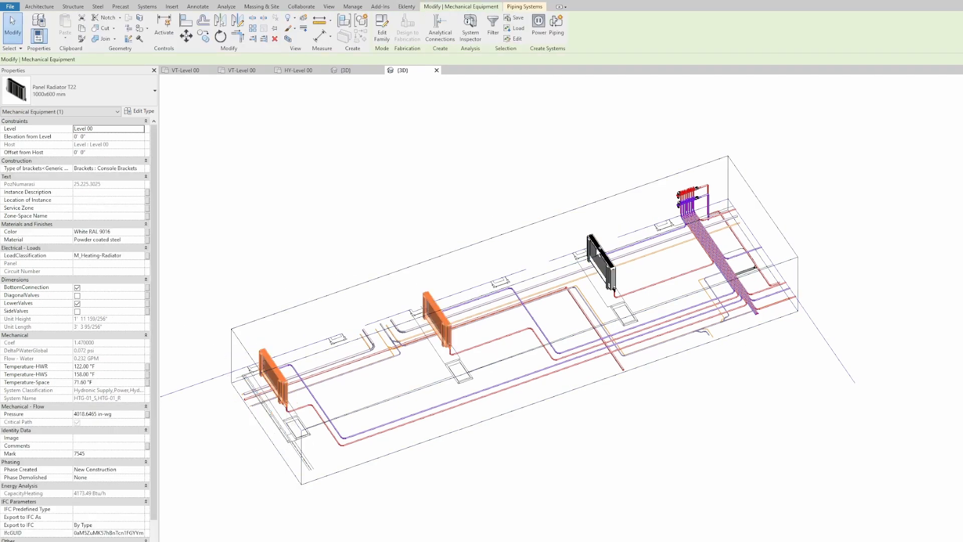
pyautogui.keyDown('ctrl'); pyautogui.click(601, 261); pyautogui.keyUp('ctrl')
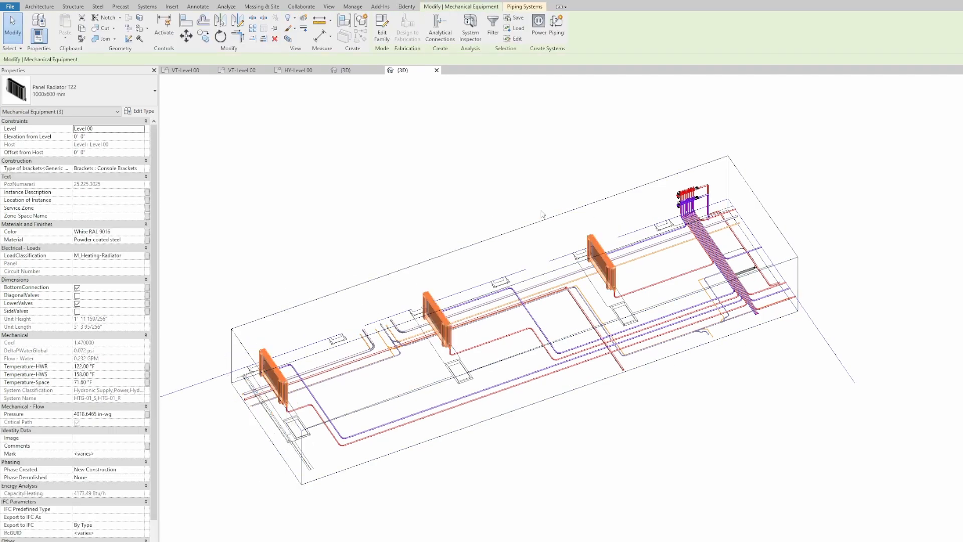
pyautogui.click(405, 7)
pyautogui.click(131, 30)
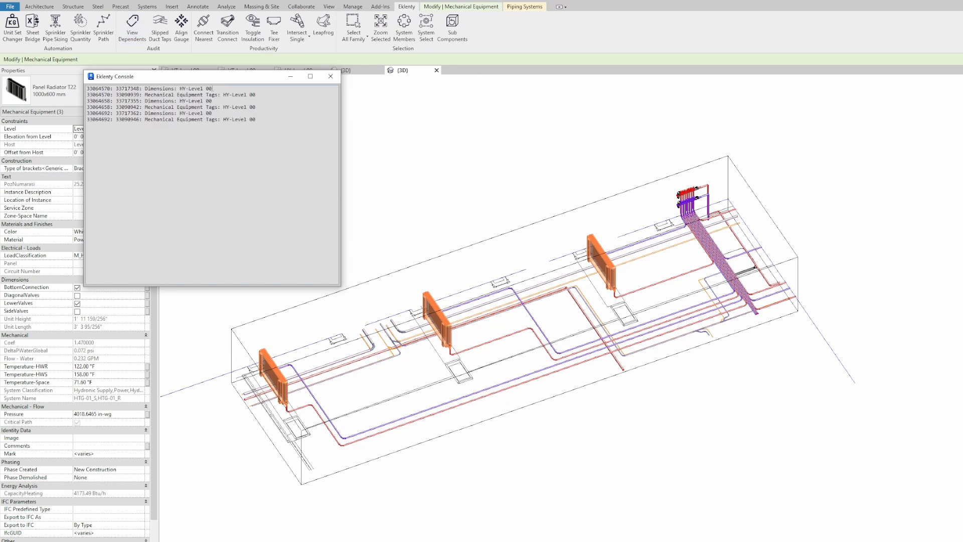
# Step: Read the dependent element IDs and HY-Level 00 entry in the Eklenty Console, then close it
pyautogui.moveTo(200, 76); pyautogui.dragTo(417, 128)
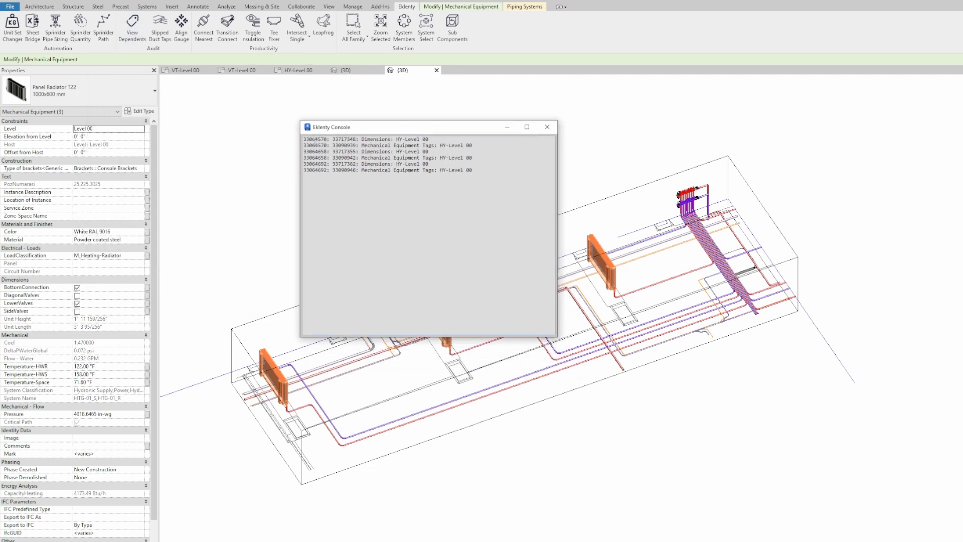
pyautogui.doubleClick(315, 139)
pyautogui.doubleClick(345, 140)
pyautogui.doubleClick(378, 140)
pyautogui.moveTo(397, 140); pyautogui.dragTo(436, 139)
pyautogui.click(436, 141)
pyautogui.click(550, 131)
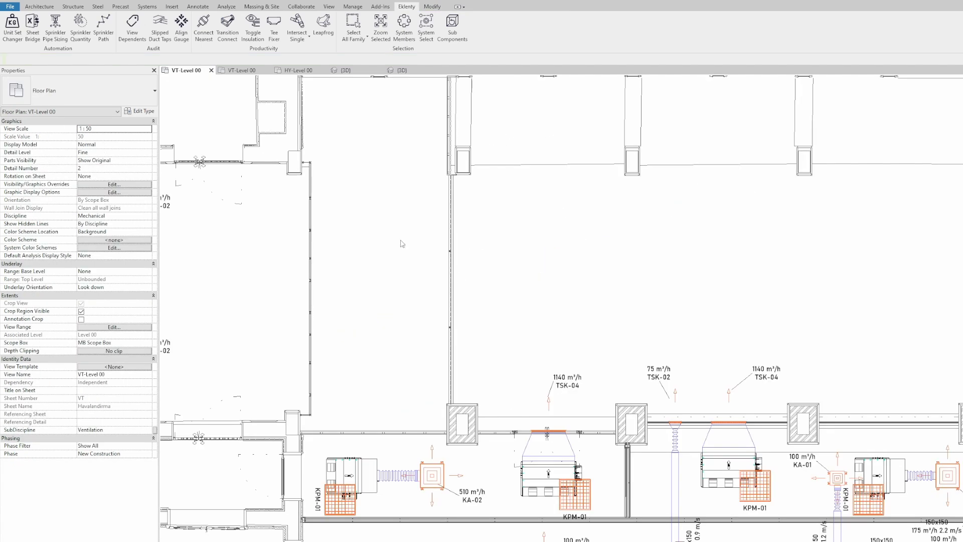
# Step: Draw a 200 × 200 mm vertical duct from the existing duct up to the wall in VT-Level 00
pyautogui.scroll(-3, 533, 299)
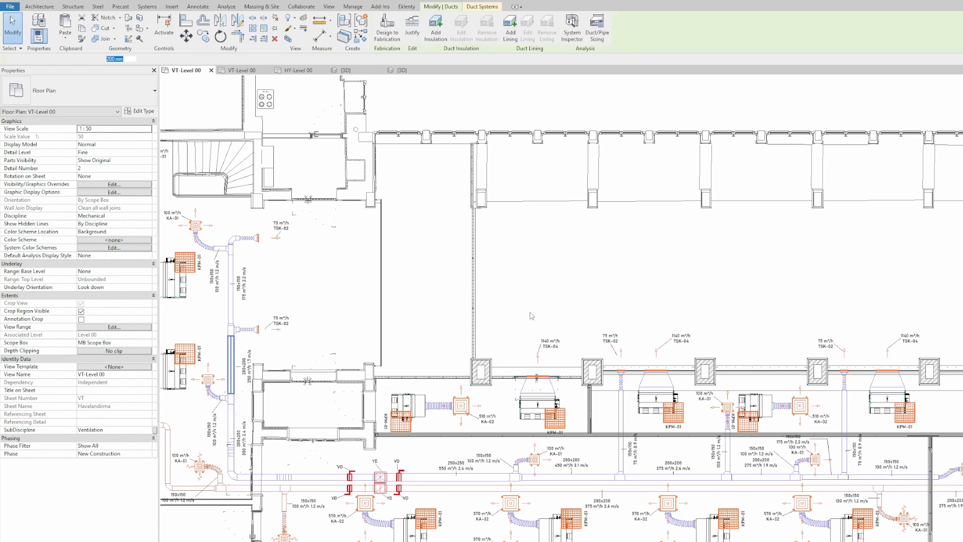
pyautogui.press('c')
pyautogui.press('s')
pyautogui.moveTo(530, 266); pyautogui.dragTo(523, 277, button='middle')
pyautogui.click(530, 316)
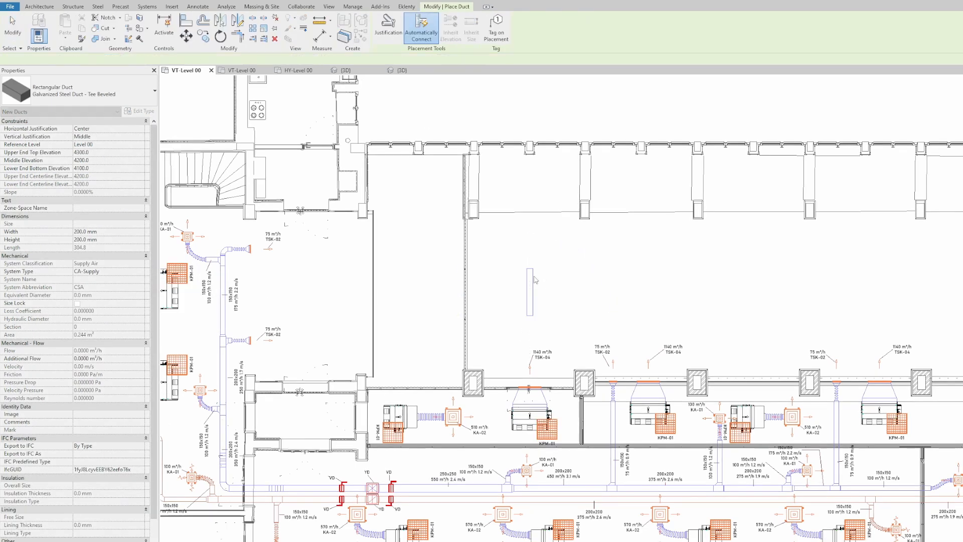
pyautogui.scroll(3, 533, 251)
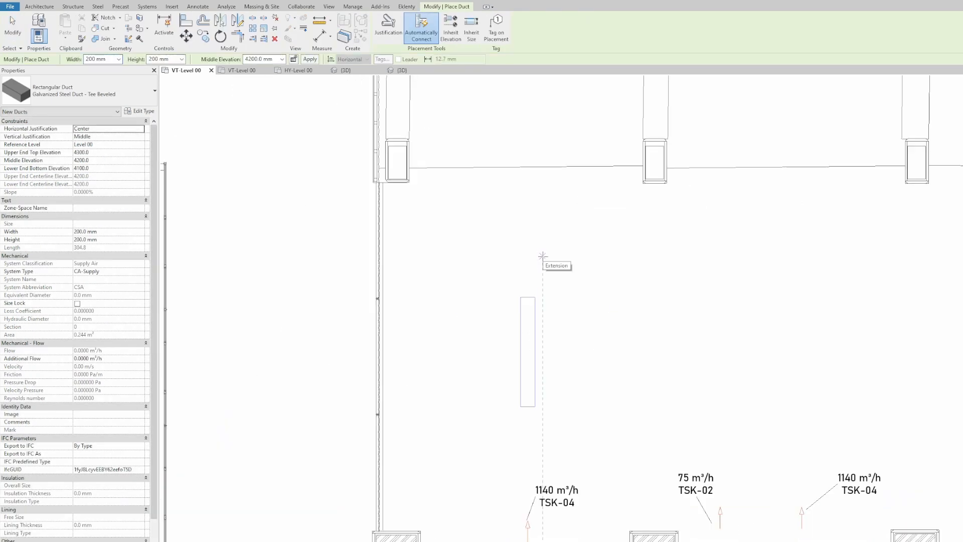
pyautogui.scroll(2, 541, 256)
pyautogui.click(543, 255)
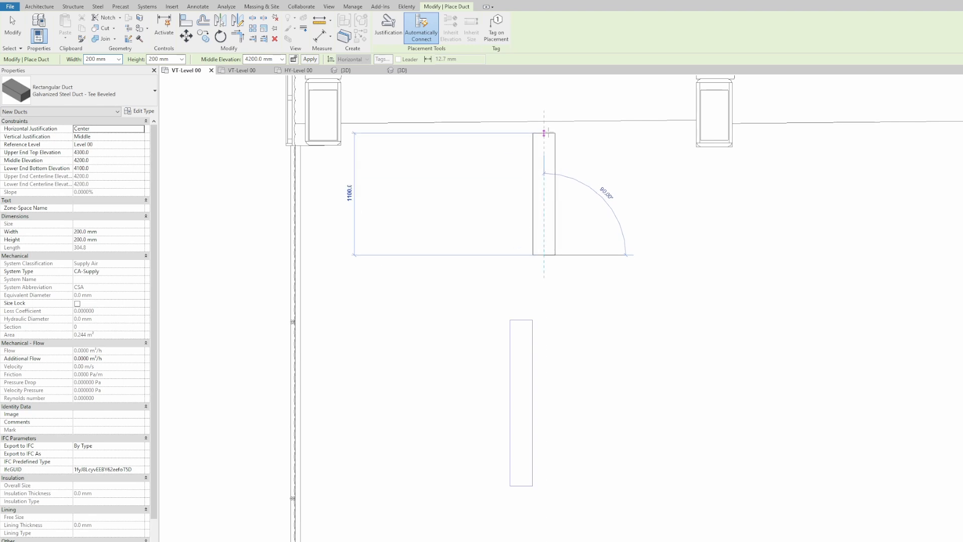
pyautogui.click(545, 131)
pyautogui.press('Escape')
pyautogui.press('Escape')
pyautogui.scroll(-1, 582, 194)
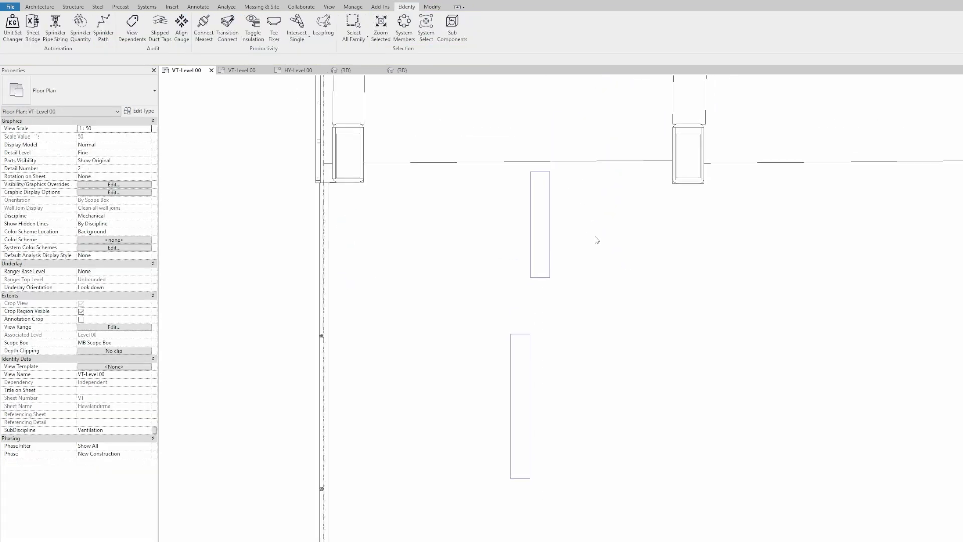
# Step: Set the lower duct to 300 × 300 mm with a 4100 mm middle elevation
pyautogui.click(521, 339)
pyautogui.moveTo(519, 315); pyautogui.dragTo(525, 319)
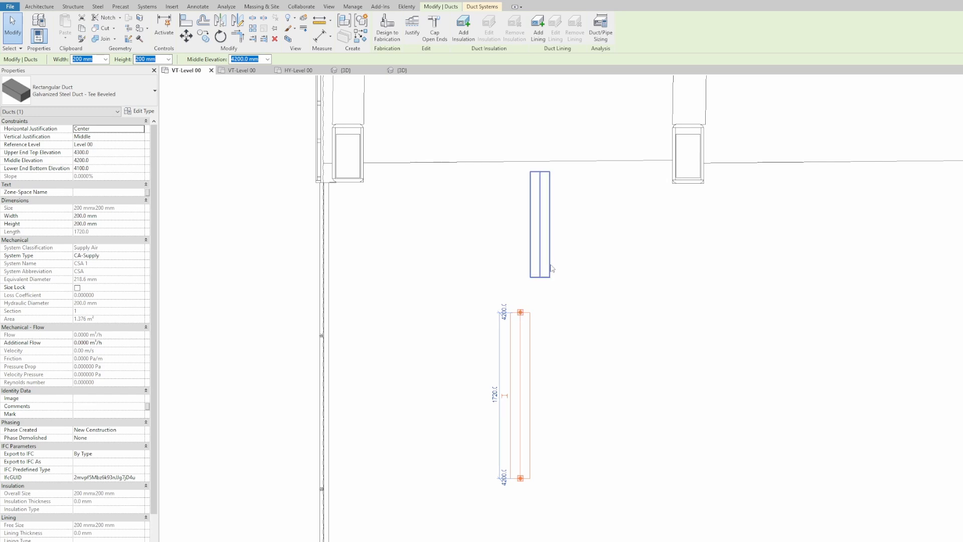
pyautogui.moveTo(579, 291); pyautogui.dragTo(566, 278, button='middle')
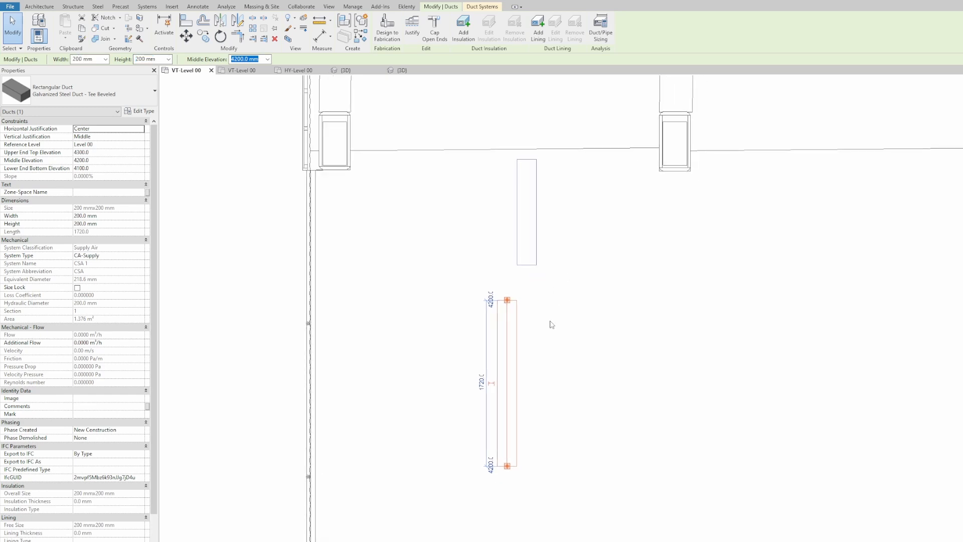
pyautogui.scroll(2, 517, 341)
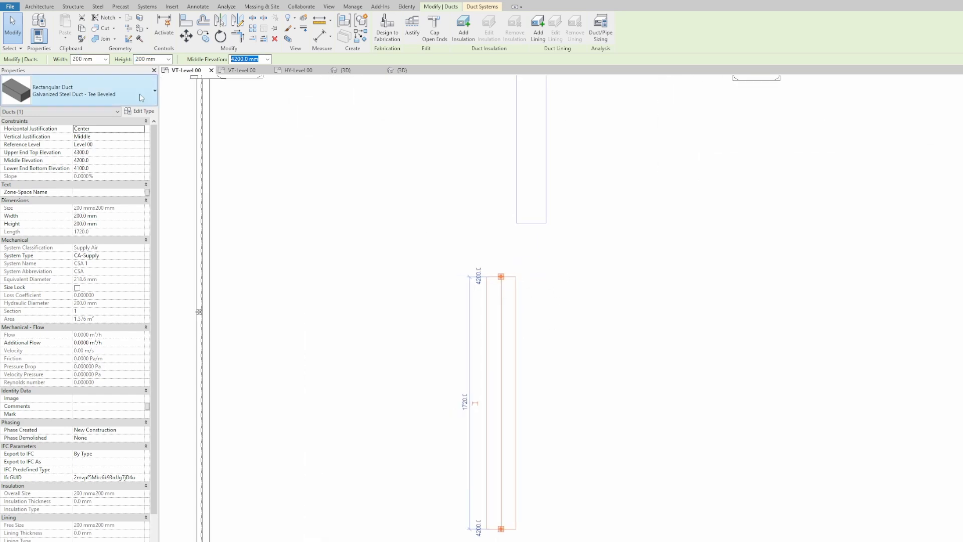
pyautogui.scroll(-2, 95, 60)
pyautogui.scroll(-1, 155, 59)
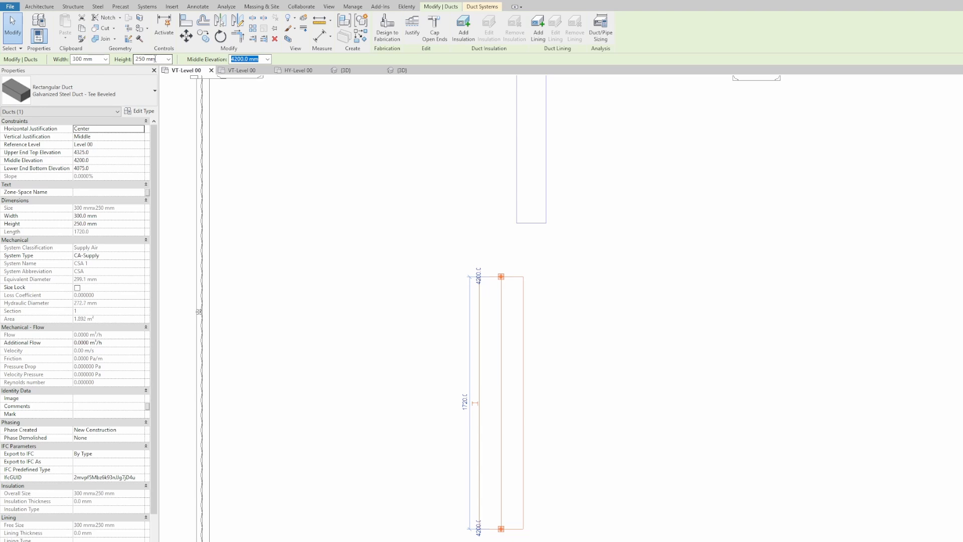
pyautogui.click(359, 278)
pyautogui.moveTo(608, 306); pyautogui.dragTo(378, 362)
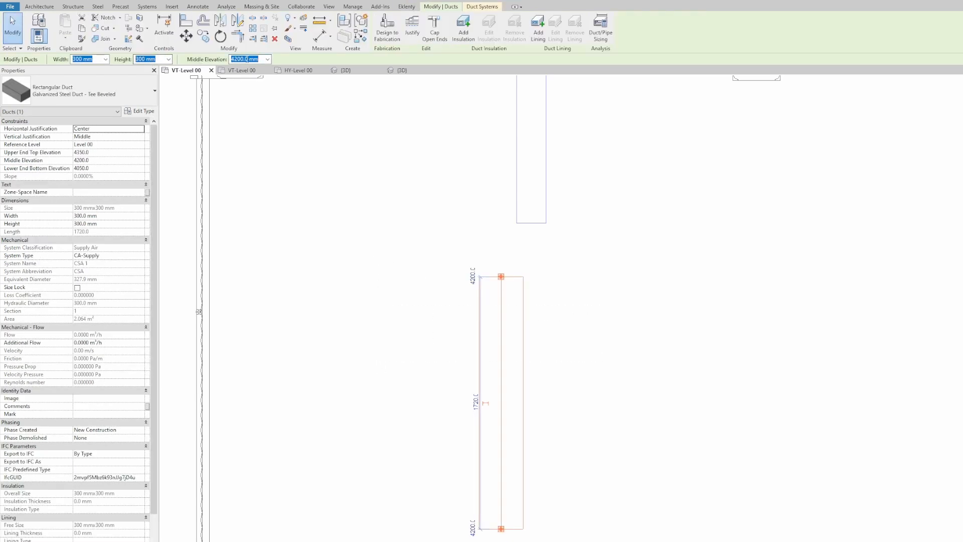
pyautogui.write('4')
pyautogui.click(598, 276)
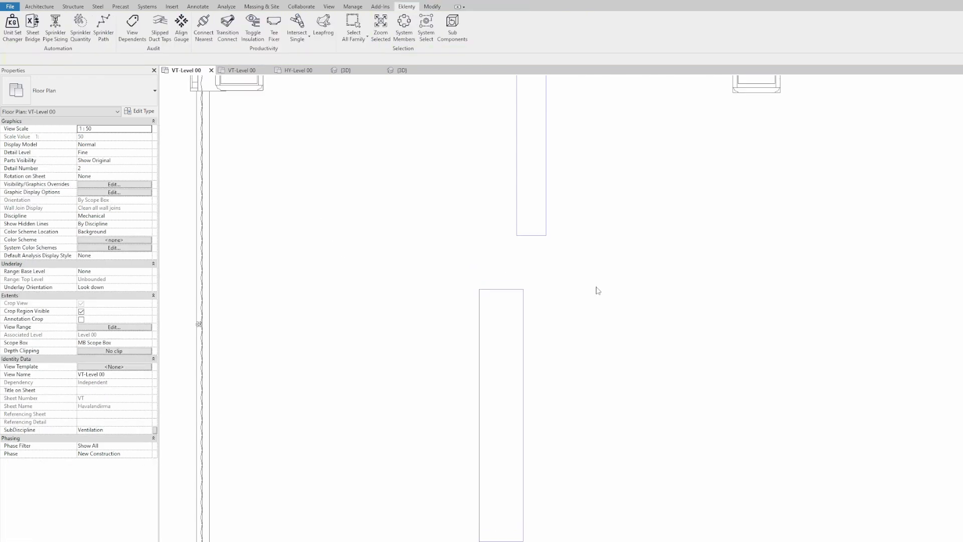
# Step: Check the sizes of the lower 300 mm and upper 200 mm ducts, then deselect
pyautogui.scroll(-2, 599, 280)
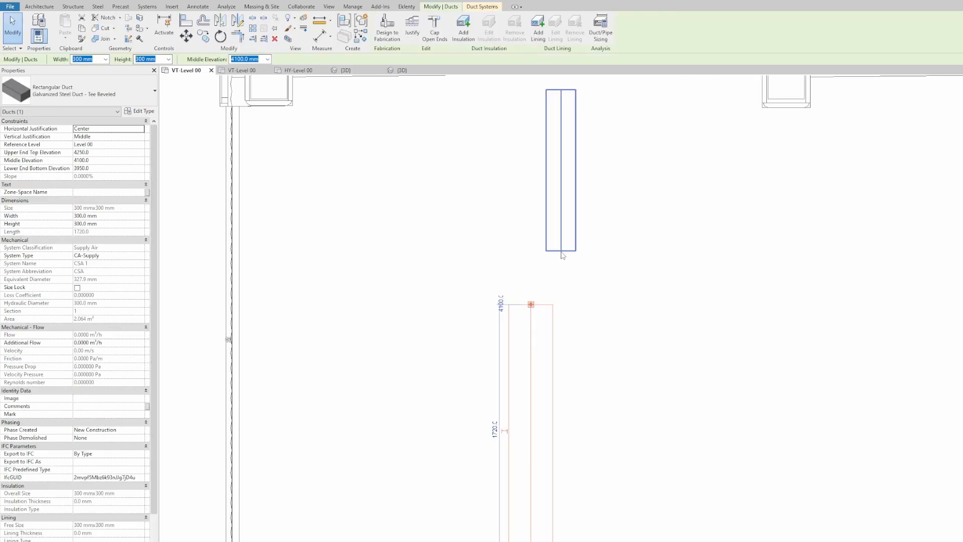
pyautogui.scroll(2, 534, 303)
pyautogui.click(535, 308)
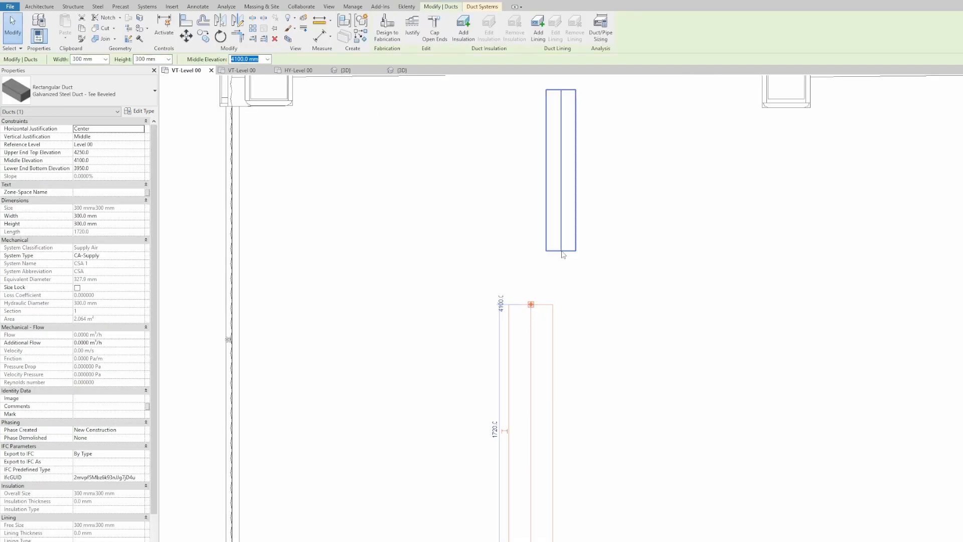
pyautogui.click(561, 254)
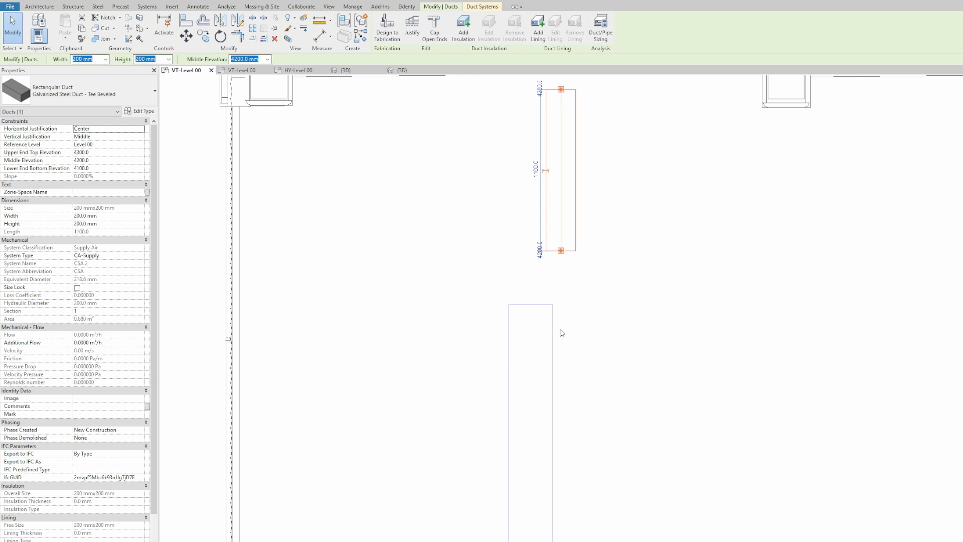
pyautogui.scroll(-1, 602, 282)
pyautogui.click(620, 281)
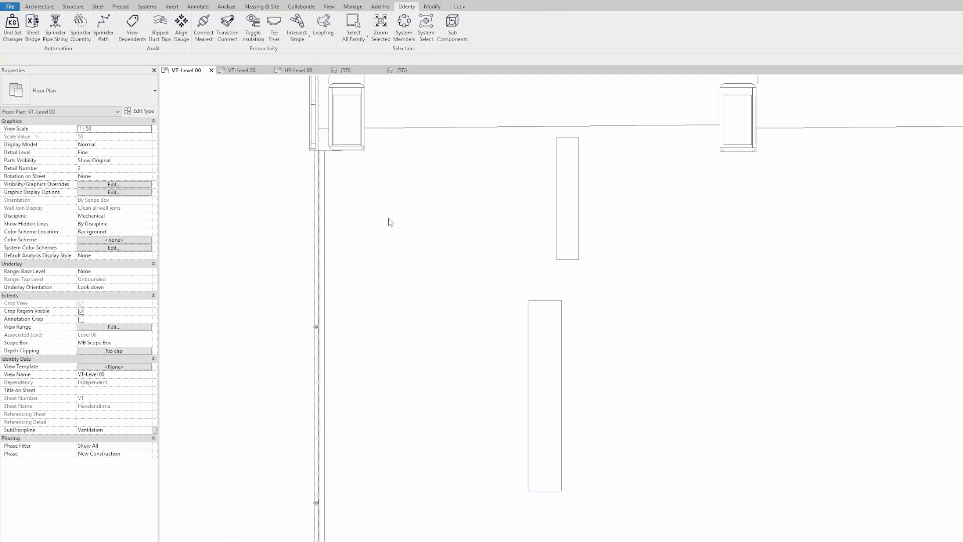
# Step: Join the lower 300 mm duct to the upper 200 mm duct with a 45° reducer via Transition Connect
pyautogui.click(227, 25)
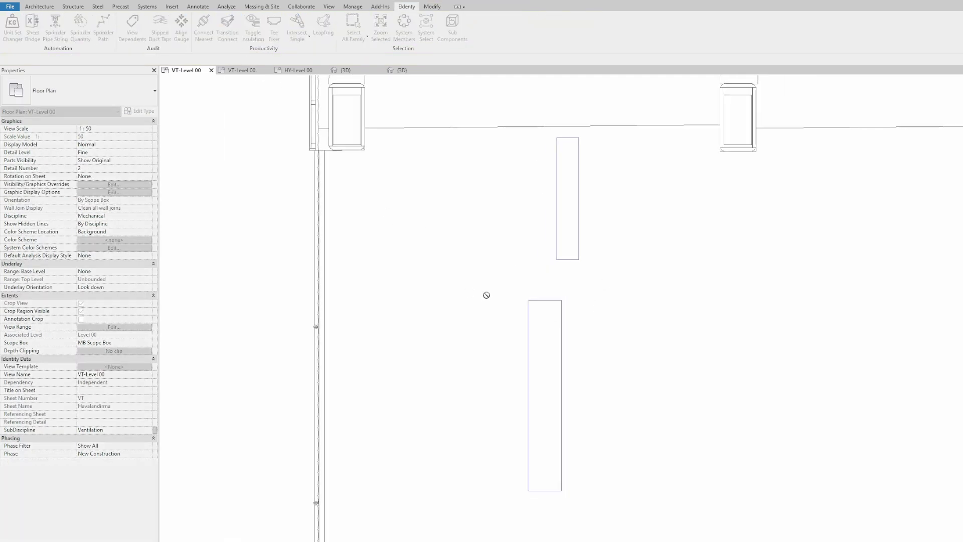
pyautogui.click(546, 321)
pyautogui.click(570, 248)
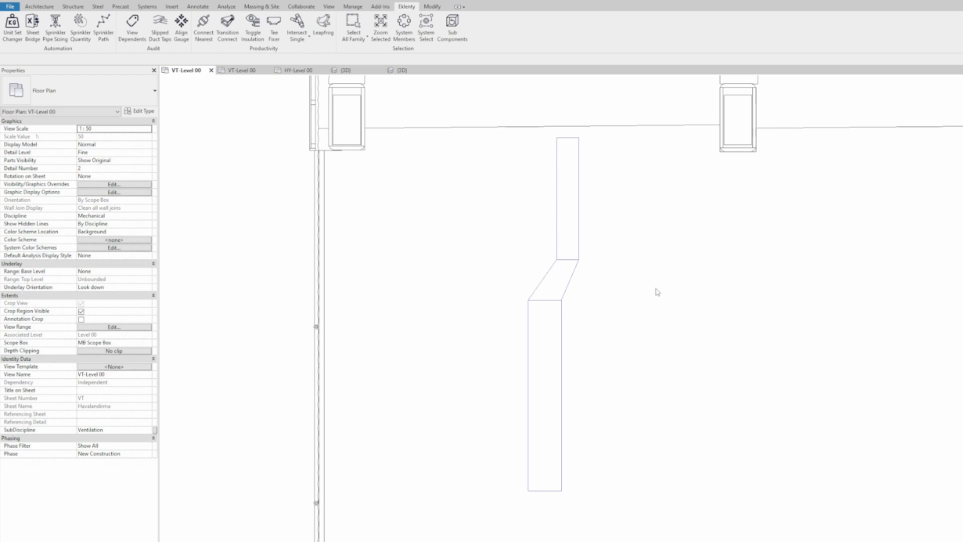
pyautogui.moveTo(664, 363); pyautogui.dragTo(665, 363)
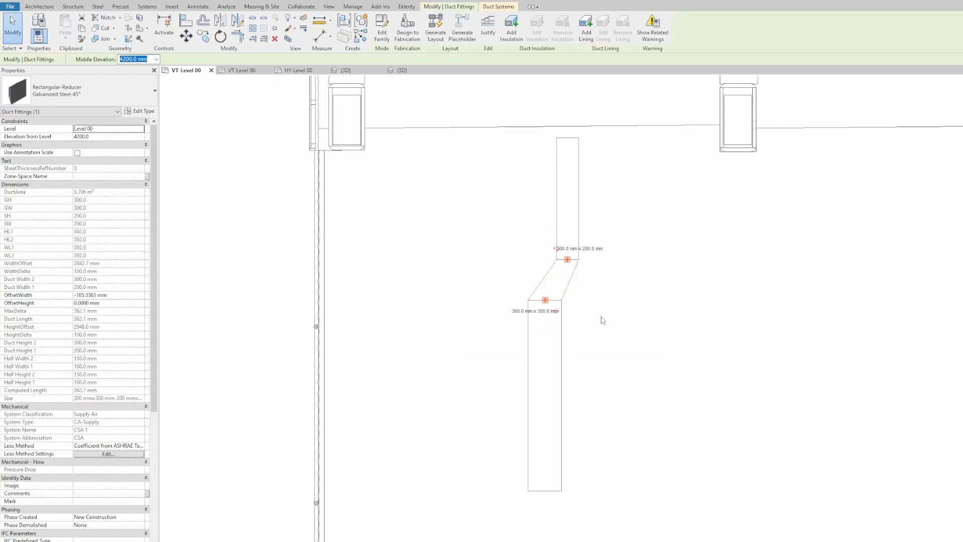
pyautogui.click(621, 286)
pyautogui.scroll(-3, 474, 235)
pyautogui.moveTo(602, 281); pyautogui.dragTo(558, 233, button='middle')
pyautogui.scroll(1, 567, 321)
pyautogui.moveTo(518, 352); pyautogui.dragTo(479, 322, button='middle')
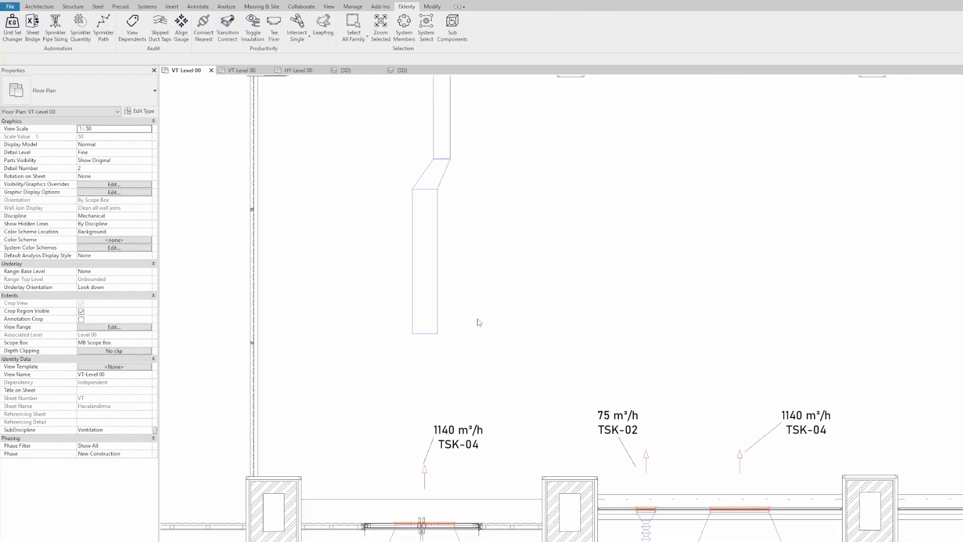
# Step: Copy the lower 300 mm duct with CO to a new position
pyautogui.click(437, 320)
pyautogui.moveTo(580, 342); pyautogui.dragTo(519, 349, button='middle')
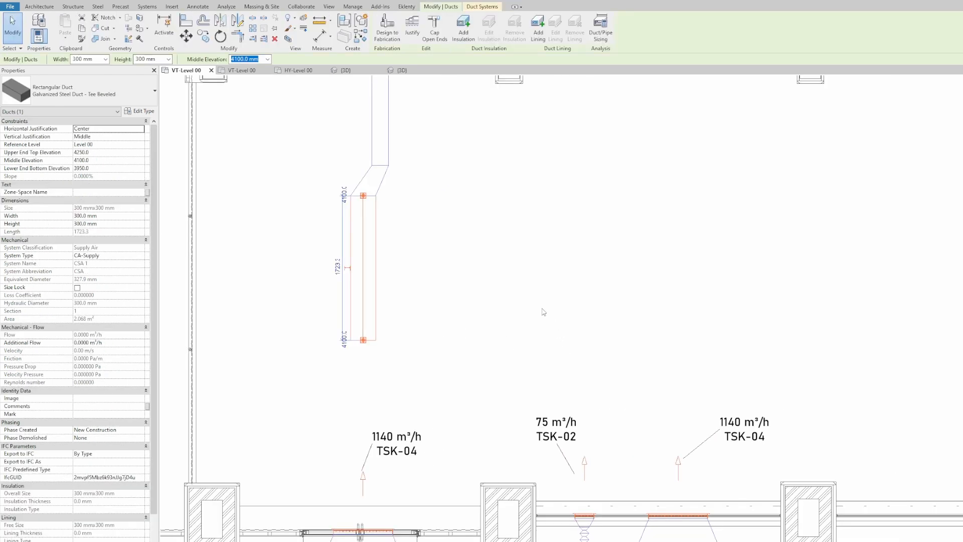
pyautogui.press('c')
pyautogui.press('o')
pyautogui.click(530, 258)
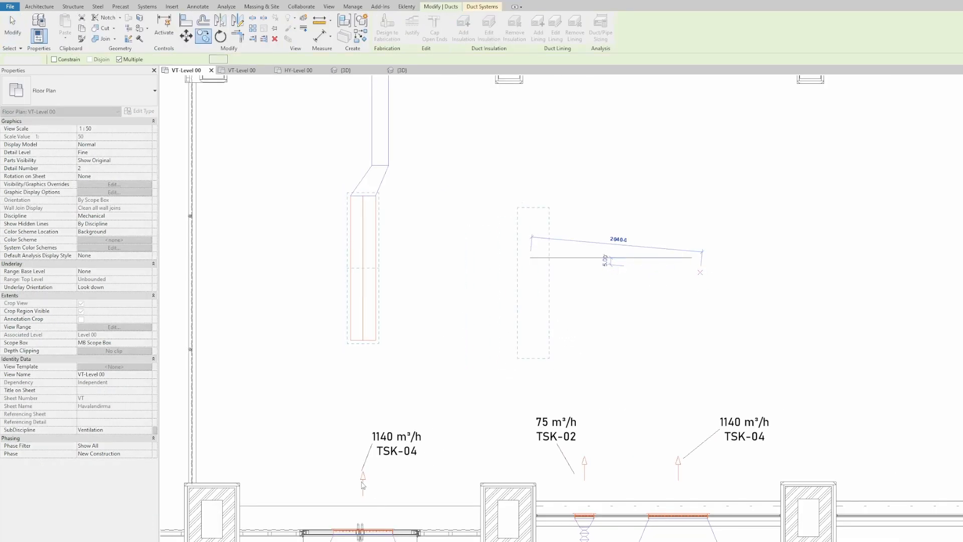
pyautogui.press('Escape')
pyautogui.press('Escape')
# Step: Copy the TSK-04 air terminal and place it at the end of the new duct
pyautogui.click(363, 486)
pyautogui.moveTo(425, 465); pyautogui.dragTo(423, 495, button='middle')
pyautogui.press('c')
pyautogui.press('o')
pyautogui.click(363, 541)
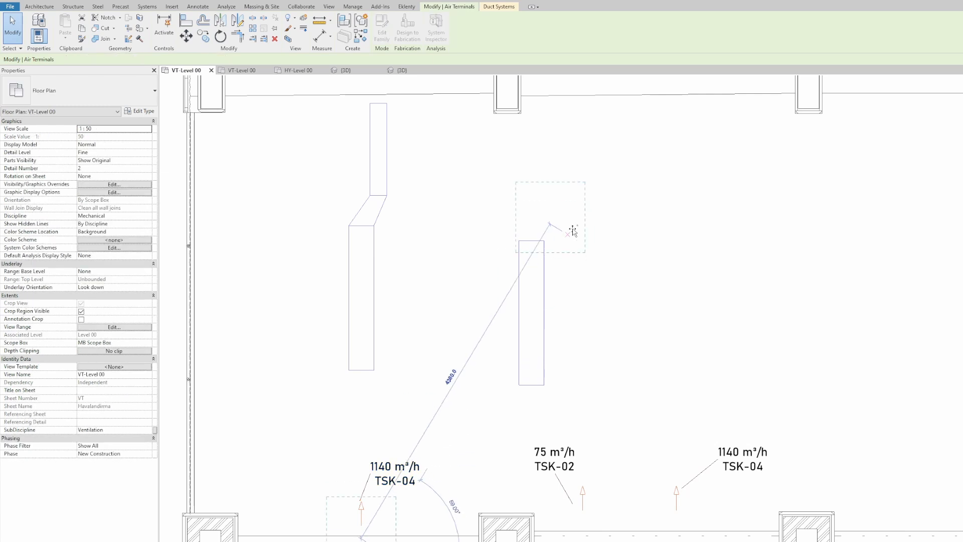
pyautogui.click(543, 188)
pyautogui.moveTo(597, 235); pyautogui.dragTo(600, 221, button='middle')
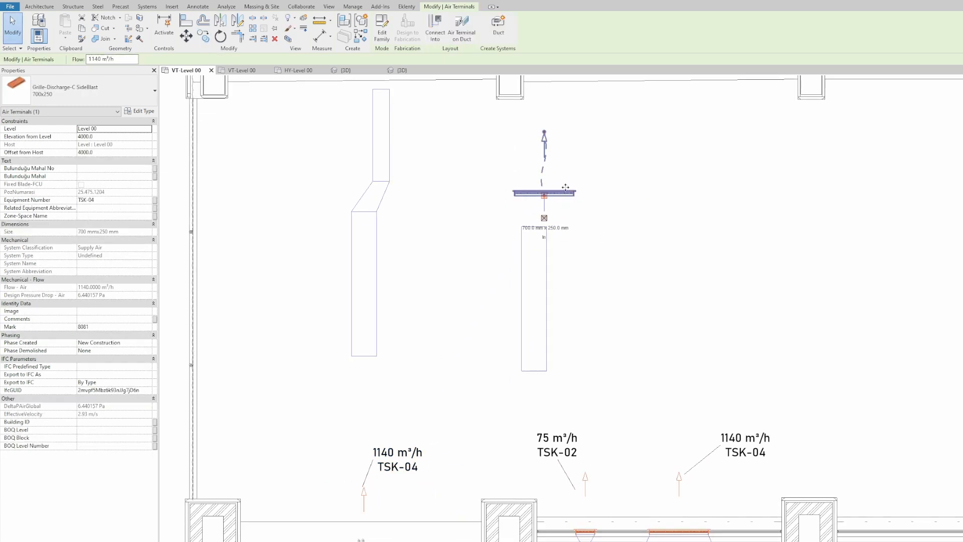
pyautogui.moveTo(566, 193); pyautogui.dragTo(569, 166)
pyautogui.click(633, 206)
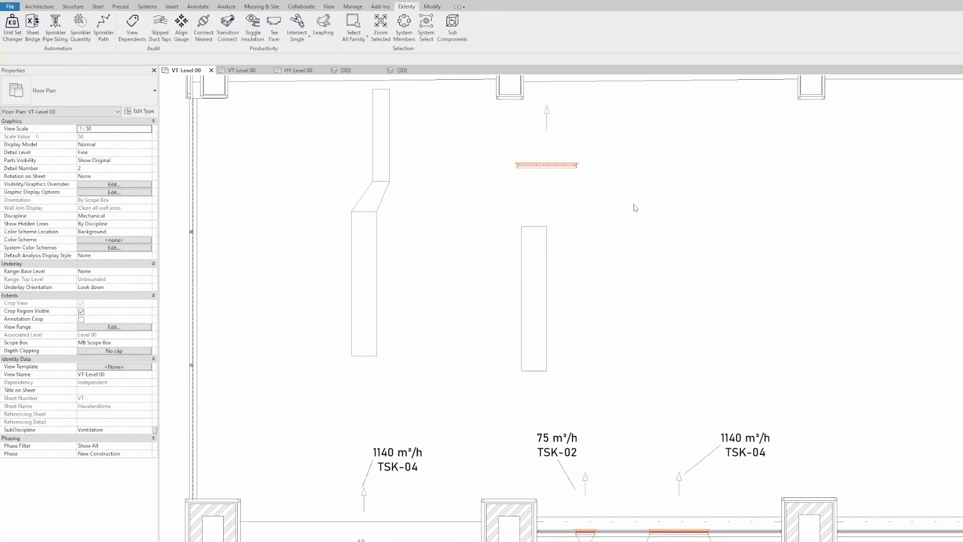
pyautogui.moveTo(633, 214); pyautogui.dragTo(629, 228, button='middle')
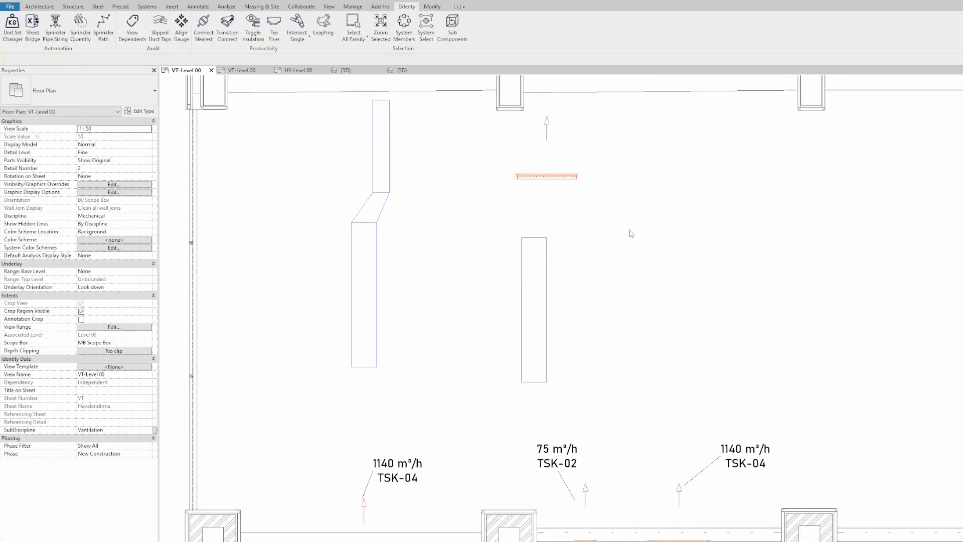
# Step: Join the vertical duct to the air terminal with a transition fitting and inspect it
pyautogui.click(227, 25)
pyautogui.click(533, 254)
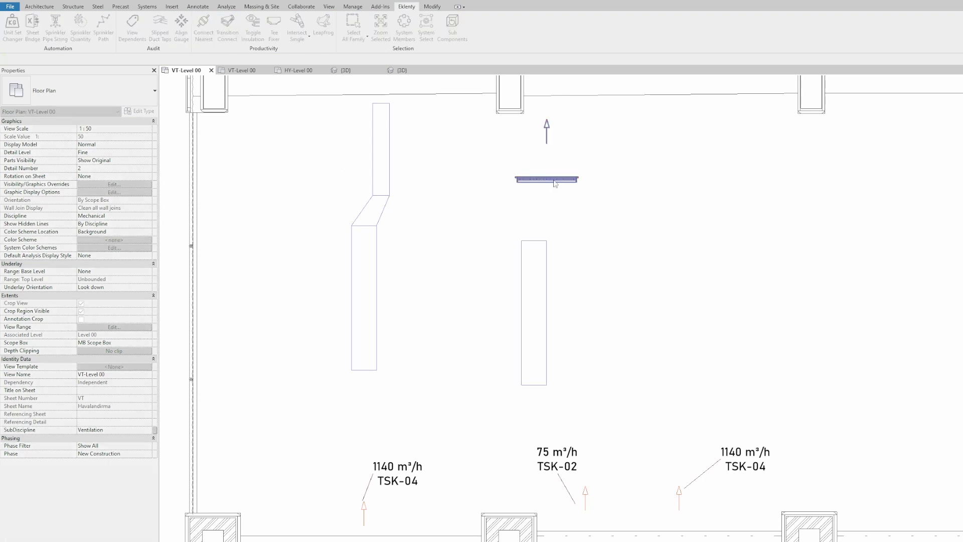
pyautogui.click(554, 181)
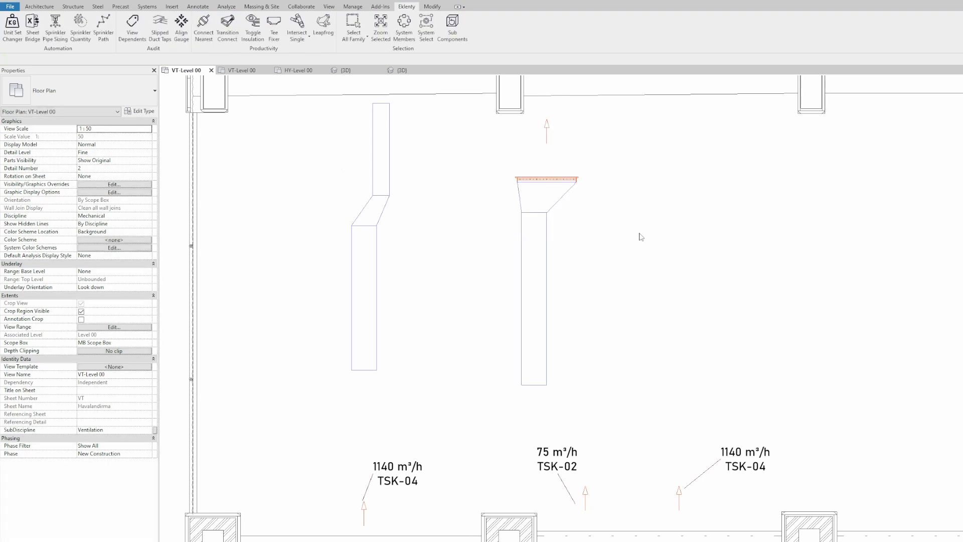
pyautogui.click(552, 208)
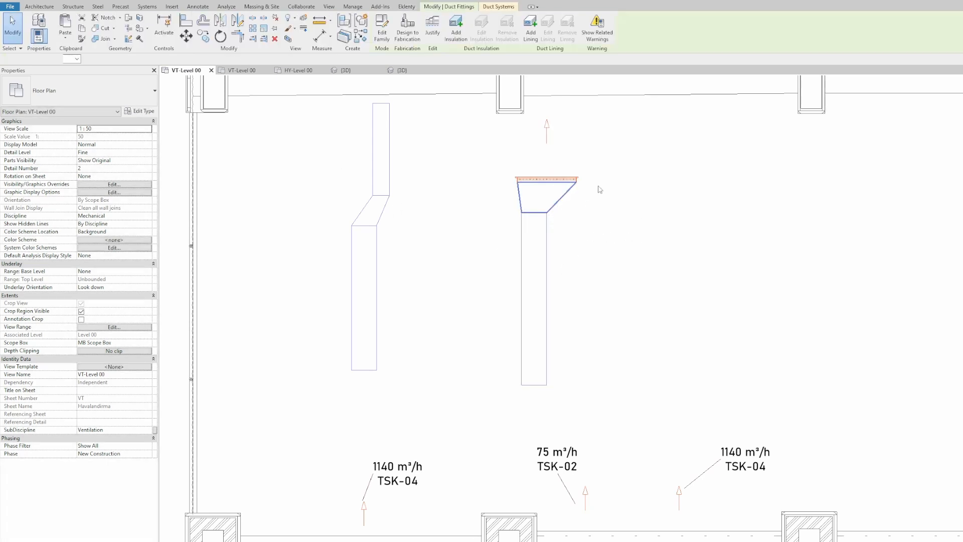
pyautogui.click(638, 216)
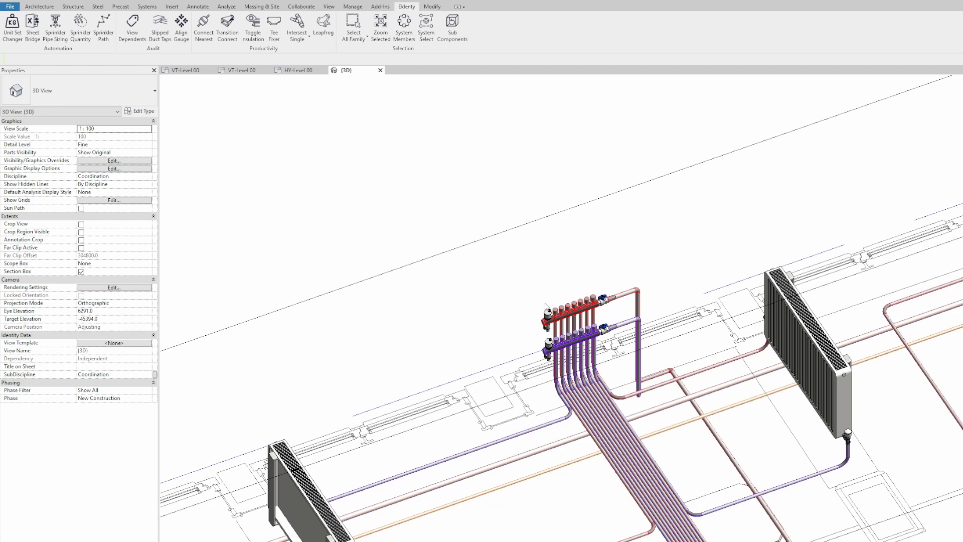
# Step: Select the six valves nested in both manifolds with Eklenty Sub Components and review their Properties
pyautogui.scroll(4, 545, 304)
pyautogui.moveTo(556, 303); pyautogui.dragTo(482, 402)
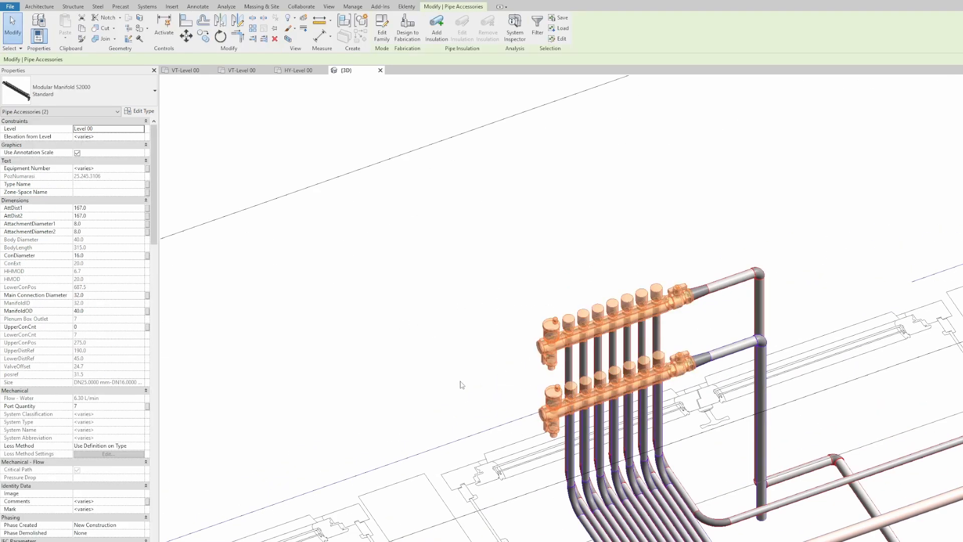
pyautogui.click(481, 250)
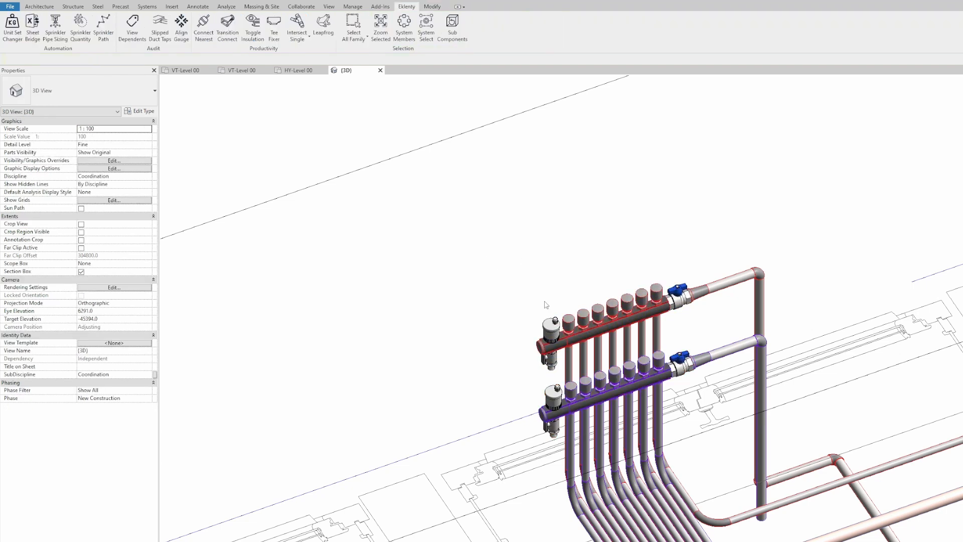
pyautogui.click(452, 35)
pyautogui.moveTo(554, 299); pyautogui.dragTo(498, 407)
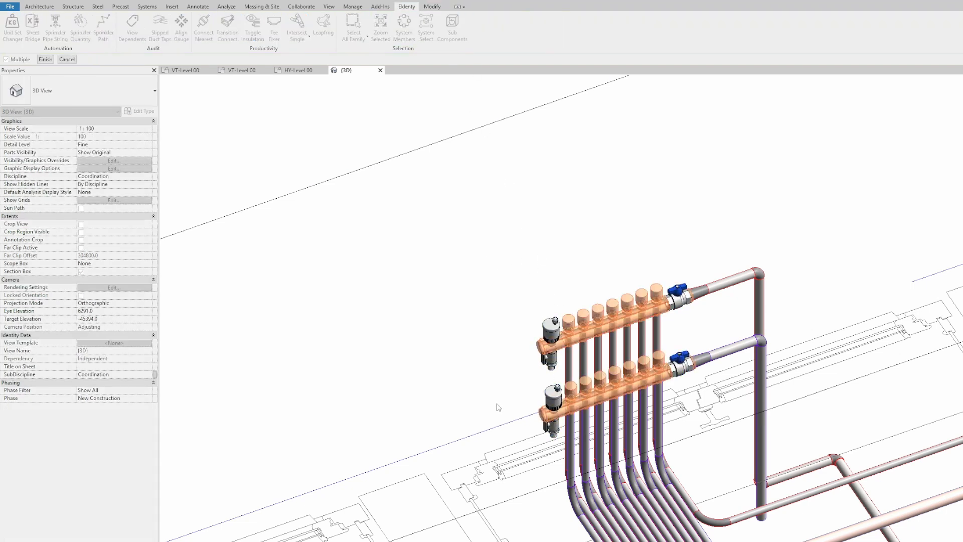
pyautogui.click(45, 59)
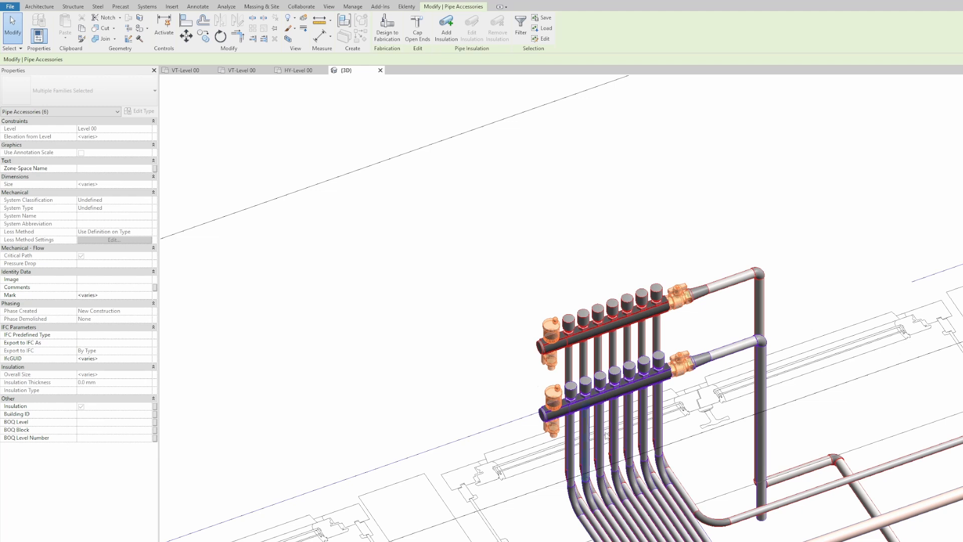
pyautogui.click(107, 287)
pyautogui.click(425, 252)
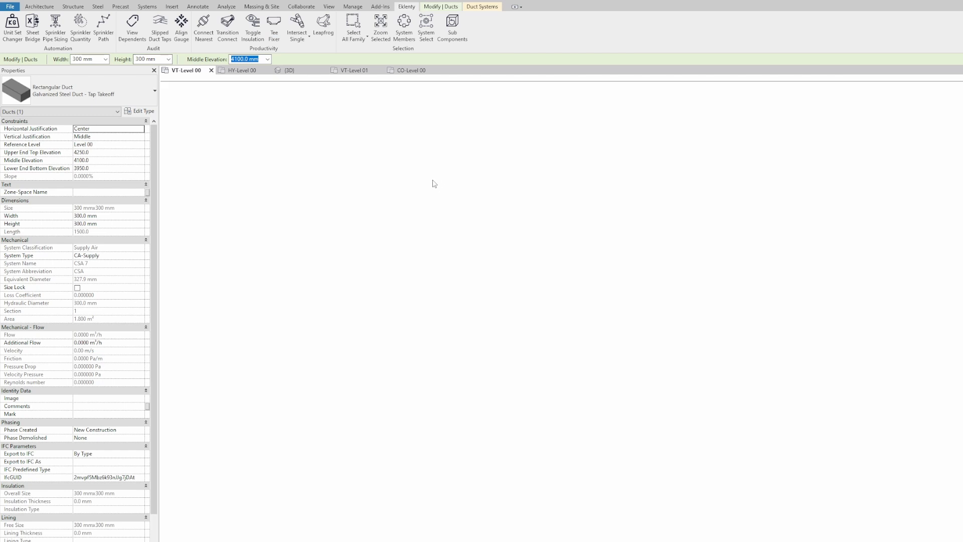
# Step: Draw a horizontal 300 × 300 mm main supply duct across the plan
pyautogui.press('c')
pyautogui.press('s')
pyautogui.click(387, 174)
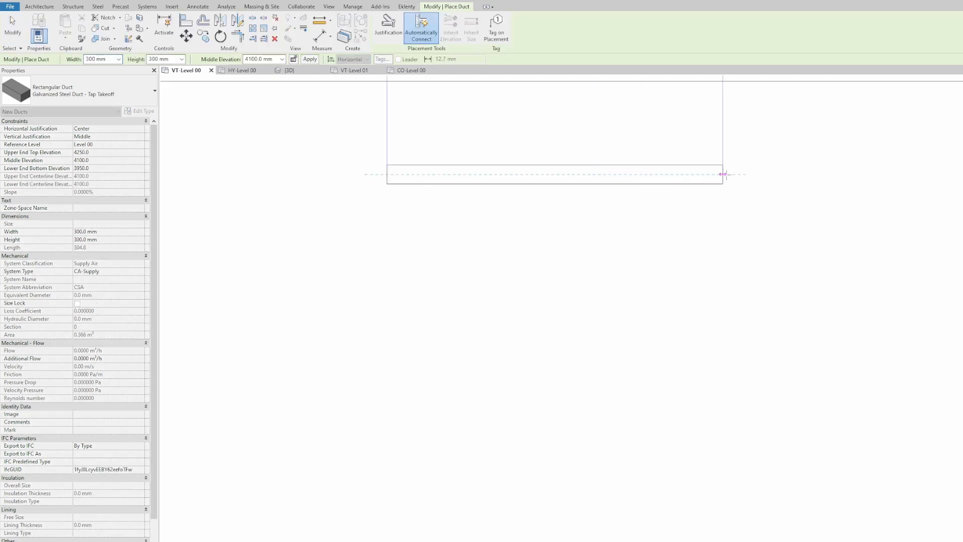
pyautogui.click(786, 174)
pyautogui.press('Escape')
# Step: Draw a branch duct from below that ends on the main duct, forming a tee
pyautogui.click(585, 364)
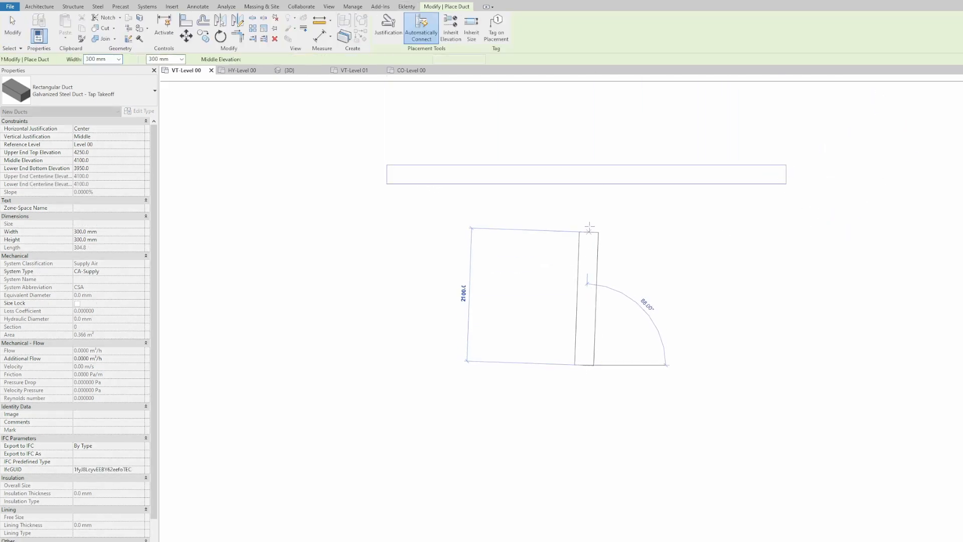
pyautogui.click(584, 188)
pyautogui.press('Escape')
pyautogui.press('Escape')
pyautogui.moveTo(699, 230); pyautogui.dragTo(611, 259, button='middle')
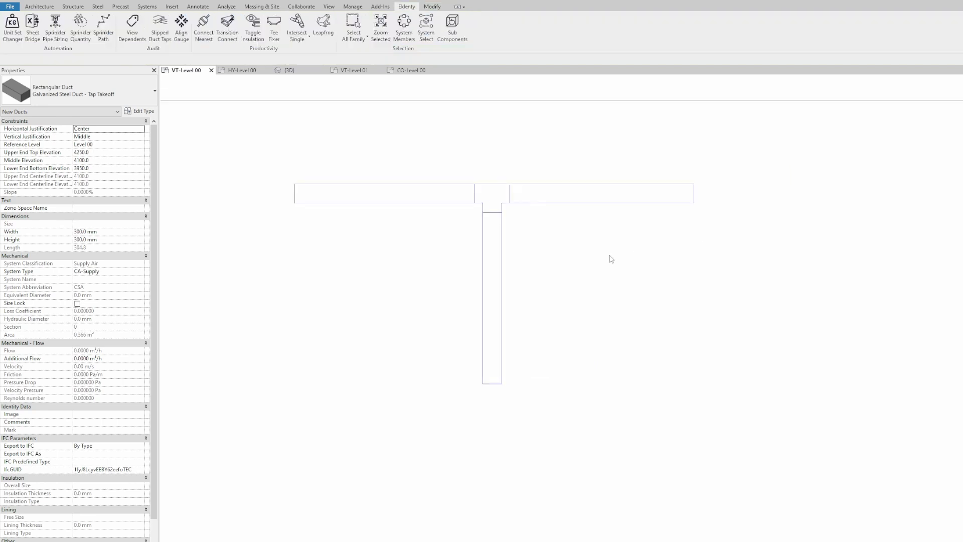
pyautogui.scroll(3, 474, 206)
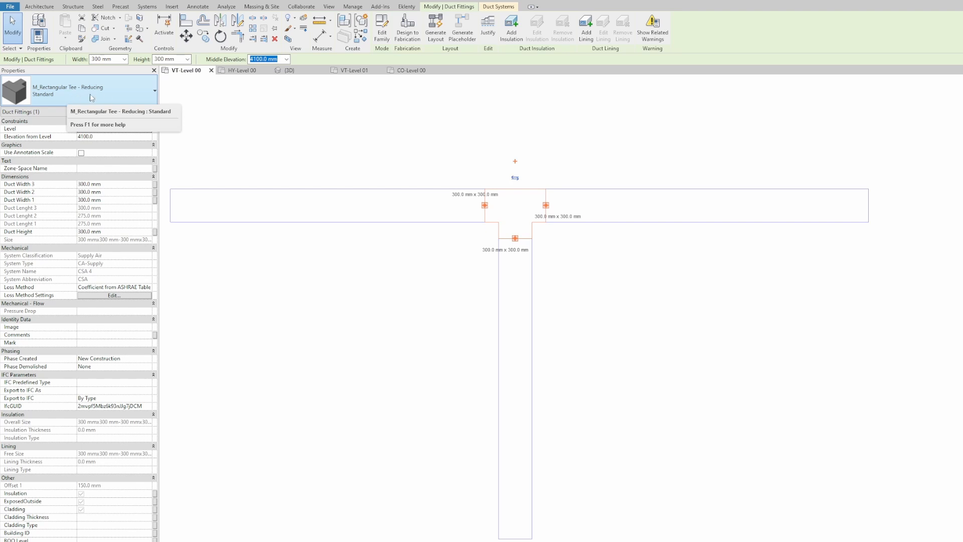
pyautogui.moveTo(385, 142); pyautogui.dragTo(462, 152, button='middle')
pyautogui.click(603, 344)
pyautogui.click(548, 347)
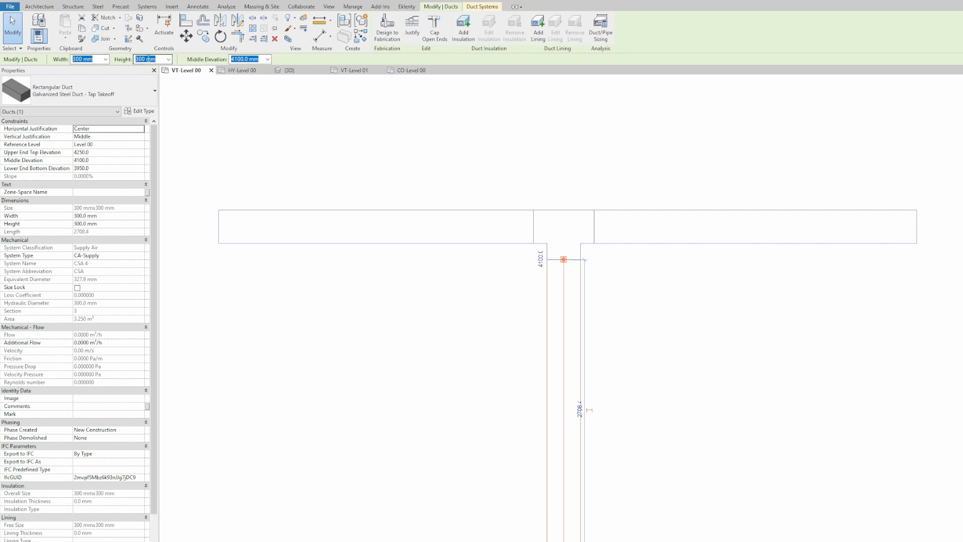
# Step: Select the right-hand main duct segment and set its height to 250 mm
pyautogui.scroll(1, 151, 59)
pyautogui.scroll(2, 85, 59)
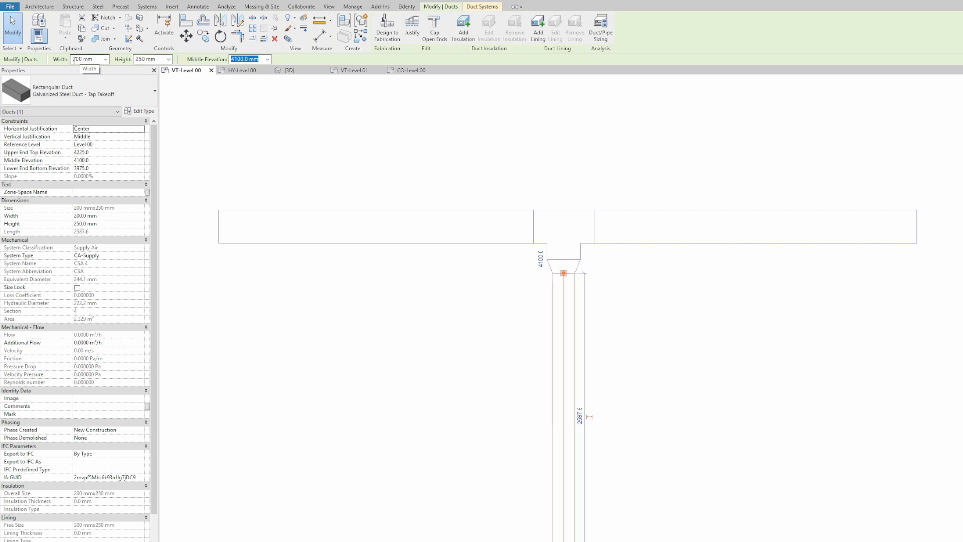
pyautogui.moveTo(457, 125); pyautogui.dragTo(450, 138, button='middle')
pyautogui.moveTo(741, 208); pyautogui.dragTo(695, 295)
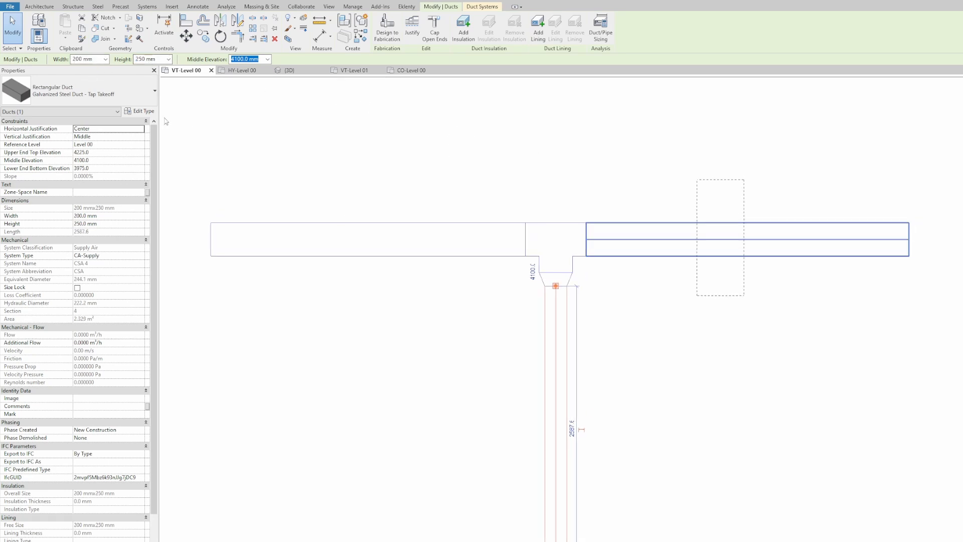
pyautogui.write('250')
pyautogui.press('Return')
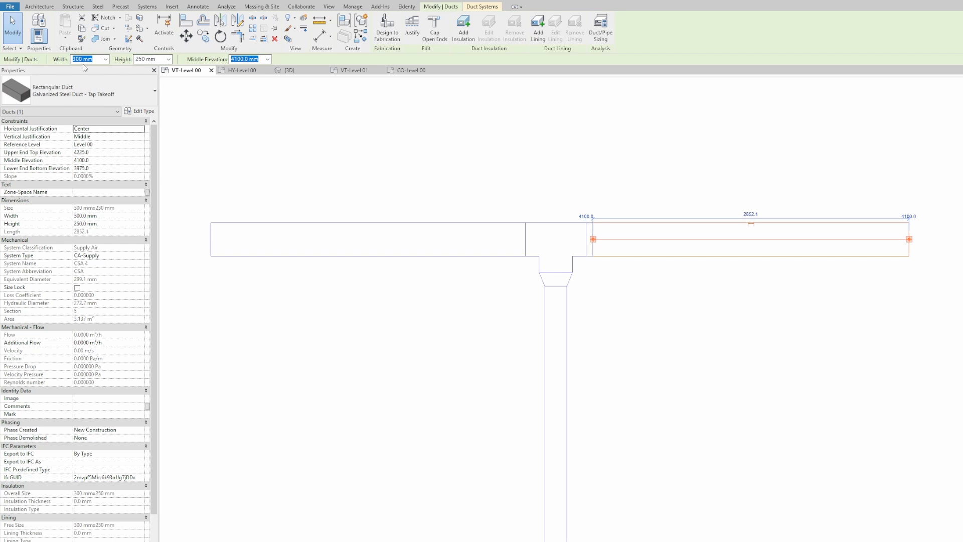
# Step: Change the duct width to 150 mm, making the right-hand main run 150 × 250 mm
pyautogui.doubleClick(82, 59)
pyautogui.write('250')
pyautogui.press('Return')
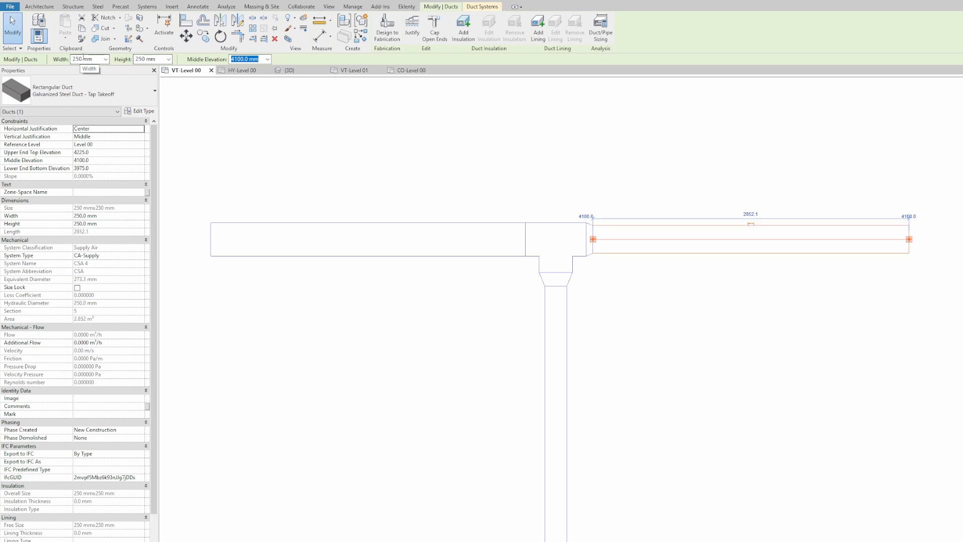
pyautogui.doubleClick(81, 59)
pyautogui.write('150')
pyautogui.press('Return')
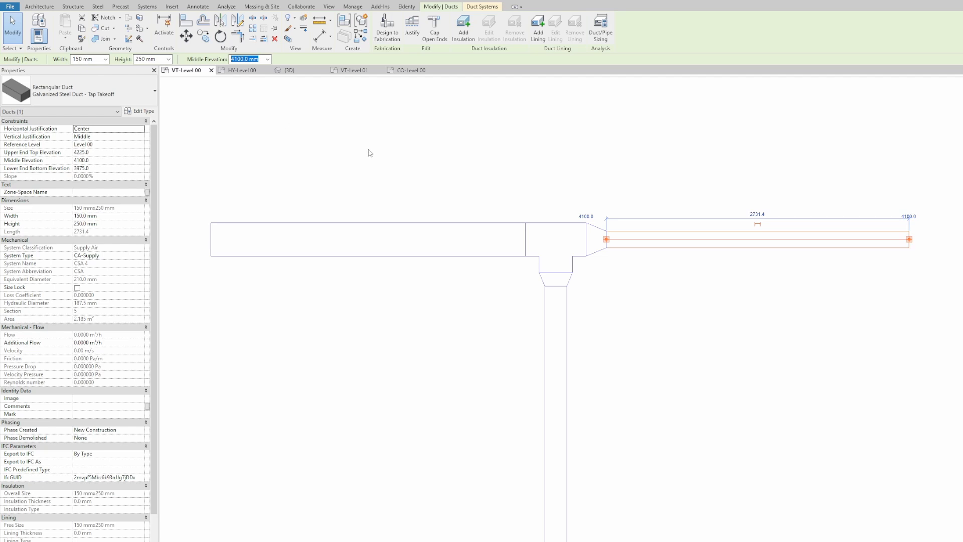
pyautogui.click(403, 174)
pyautogui.scroll(-3, 413, 159)
pyautogui.moveTo(435, 164); pyautogui.dragTo(509, 193, button='middle')
# Step: Resize the tee fitting to match its connected ducts using the Eklenty productivity tool
pyautogui.scroll(2, 562, 201)
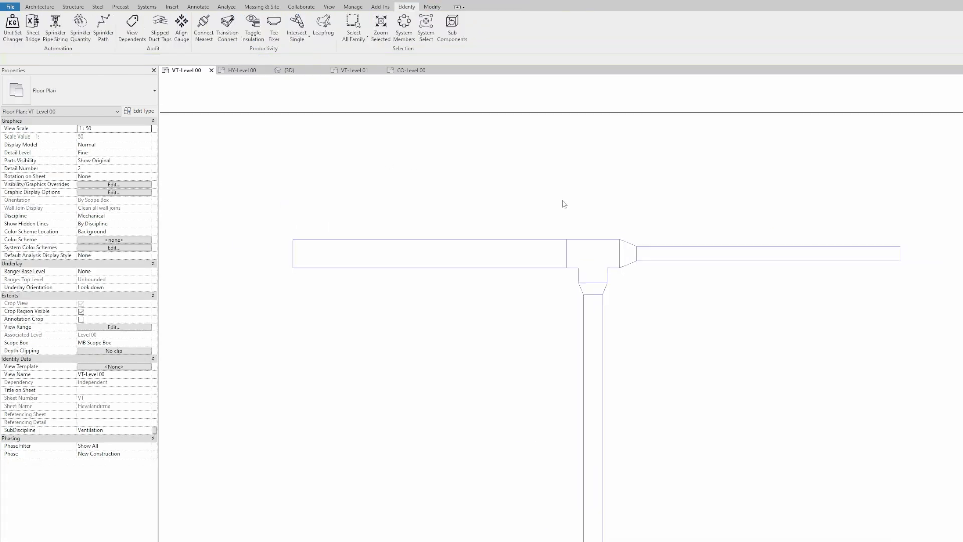
pyautogui.moveTo(589, 243); pyautogui.dragTo(534, 230, button='middle')
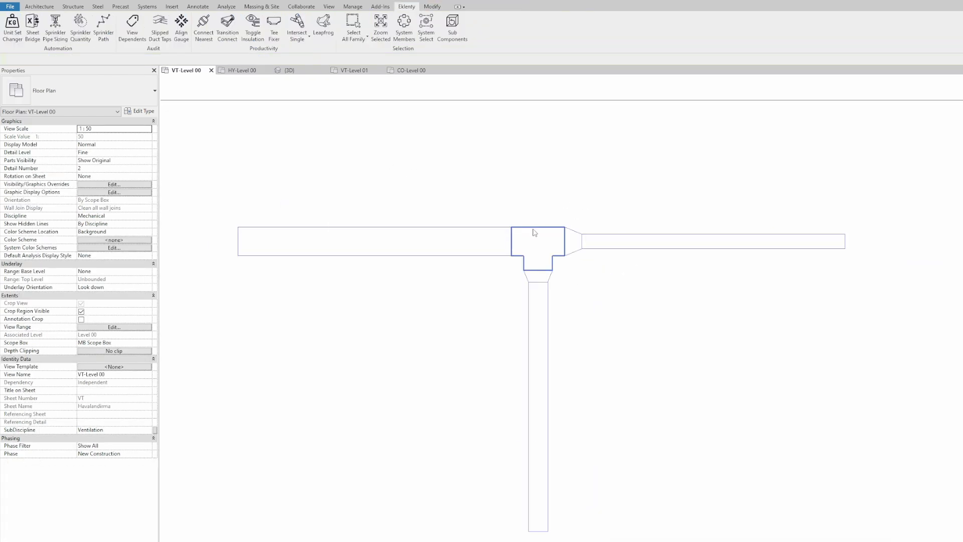
pyautogui.click(534, 232)
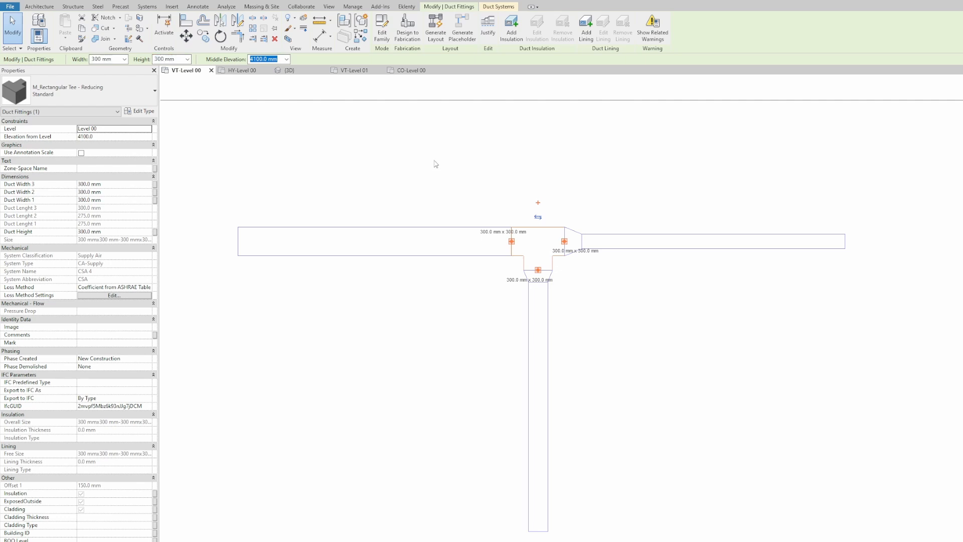
pyautogui.click(434, 161)
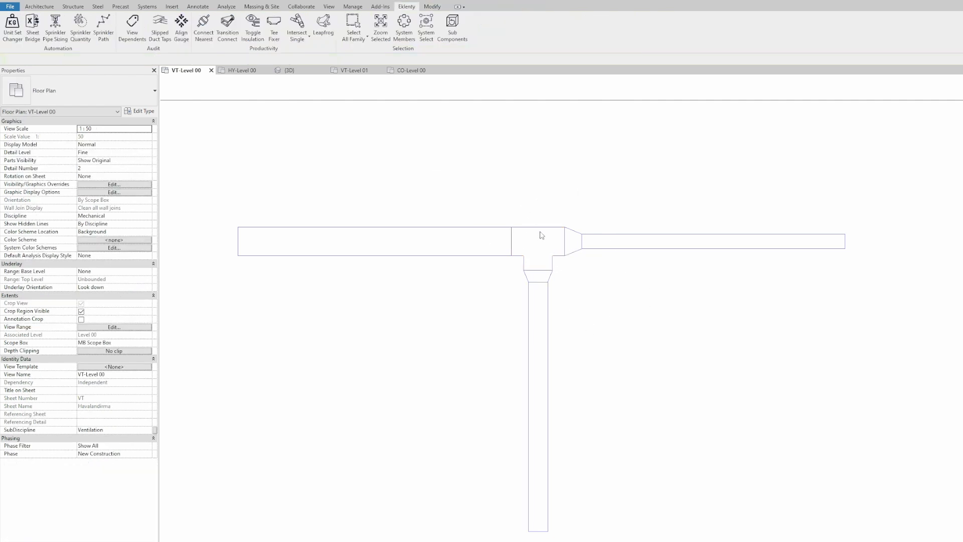
pyautogui.click(524, 227)
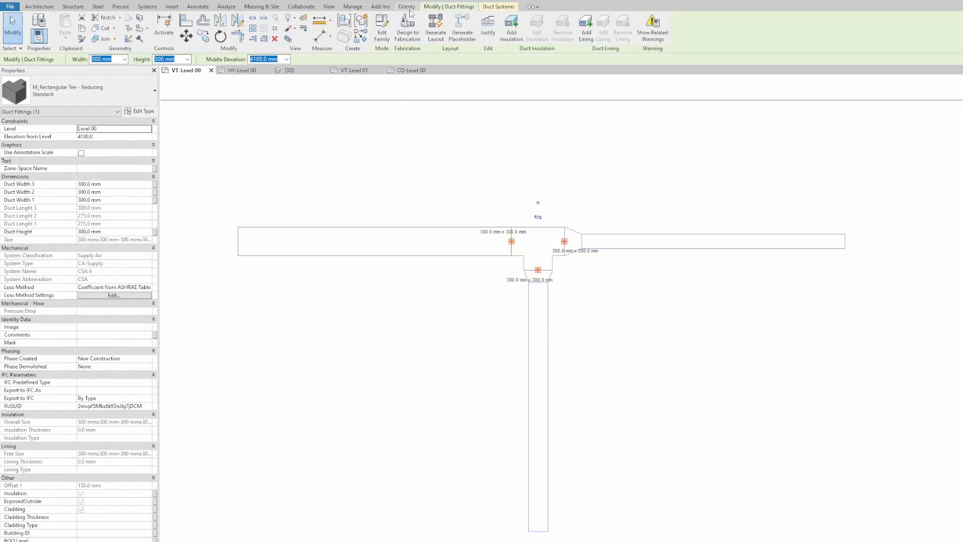
pyautogui.click(407, 7)
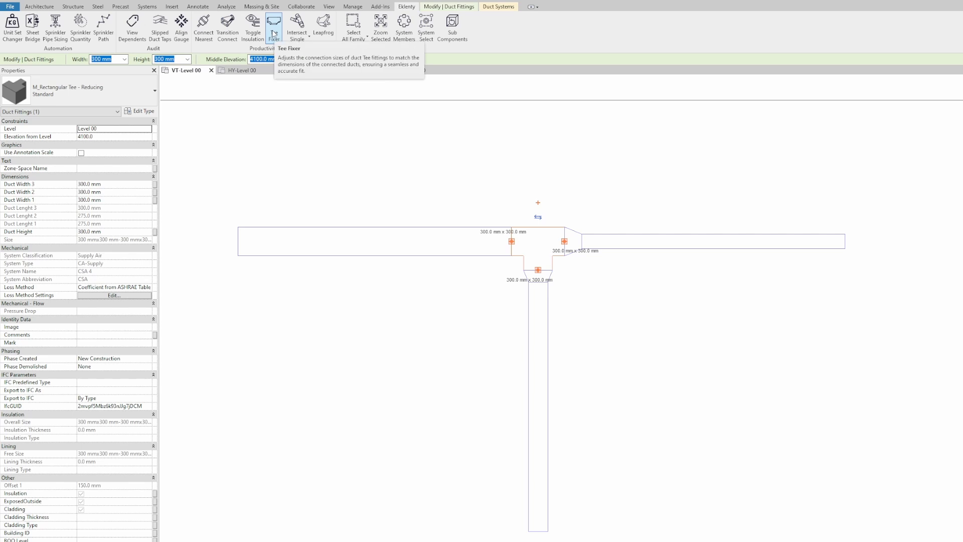
pyautogui.click(274, 27)
pyautogui.click(457, 160)
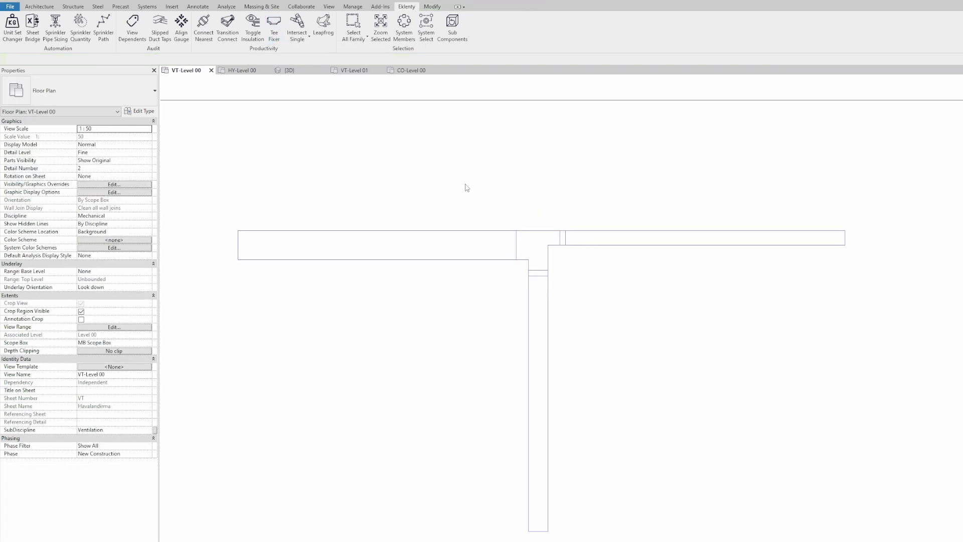
# Step: Select the duct tee again to check its connector sizes
pyautogui.scroll(2, 533, 246)
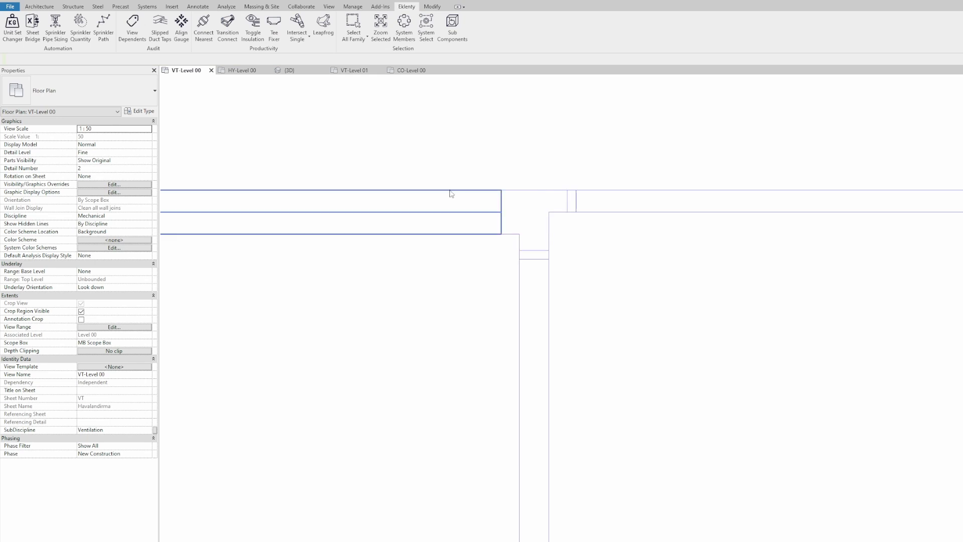
pyautogui.moveTo(451, 193); pyautogui.dragTo(498, 188, button='middle')
pyautogui.scroll(-2, 558, 277)
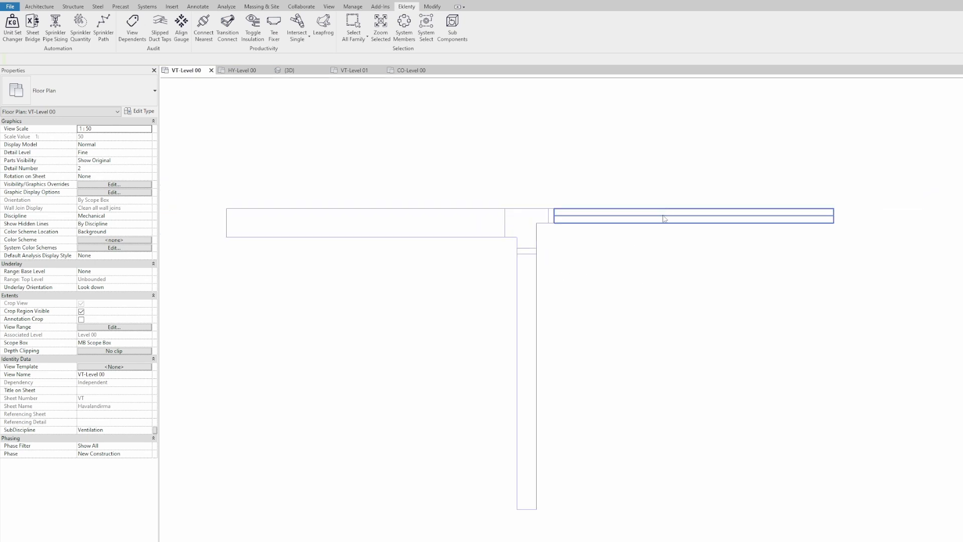
pyautogui.click(535, 246)
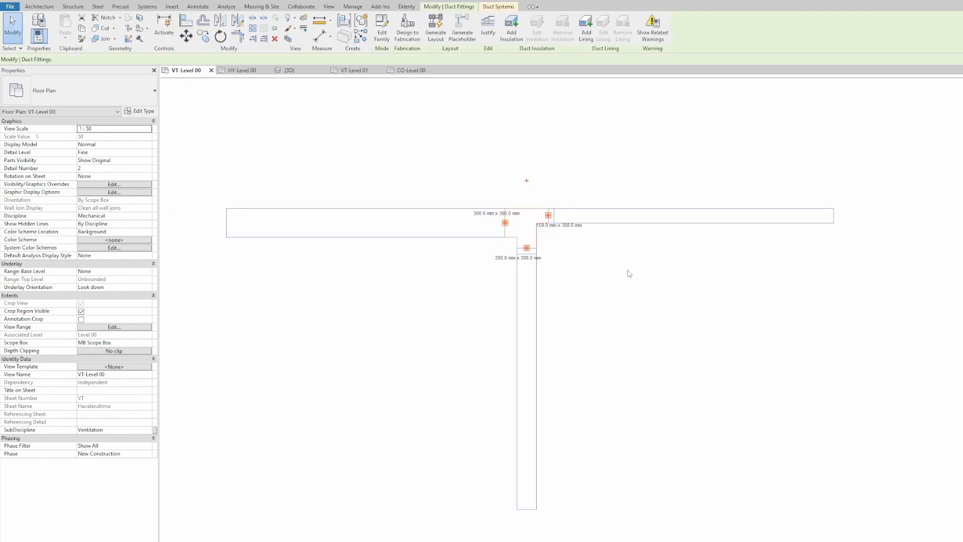
pyautogui.click(672, 282)
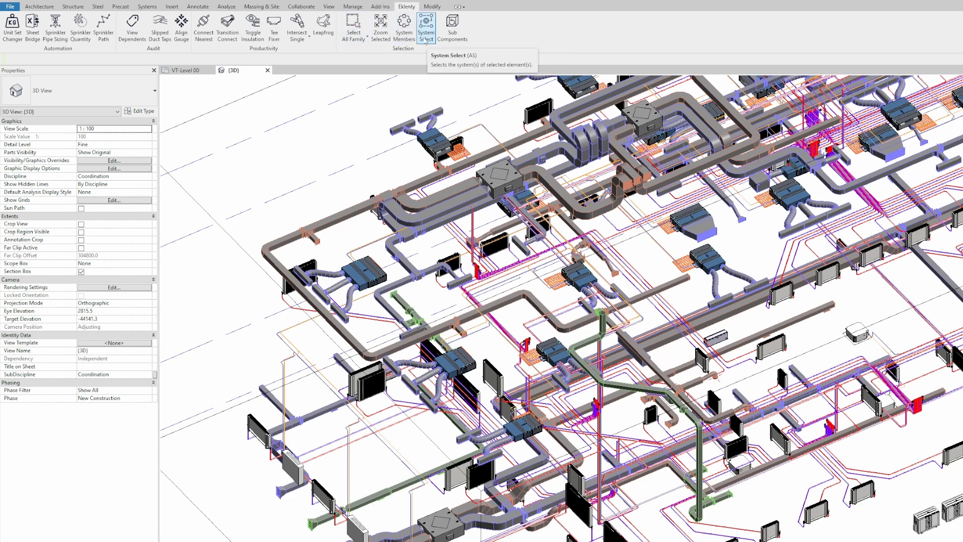
# Step: Pick a duct segment and select its whole return-air system with Eklenty System Members
pyautogui.click(328, 199)
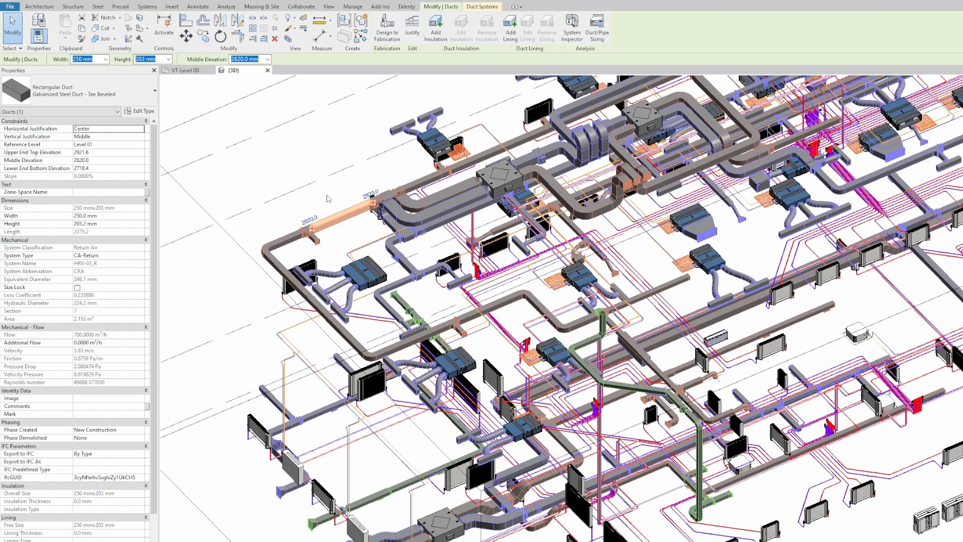
pyautogui.press('Escape')
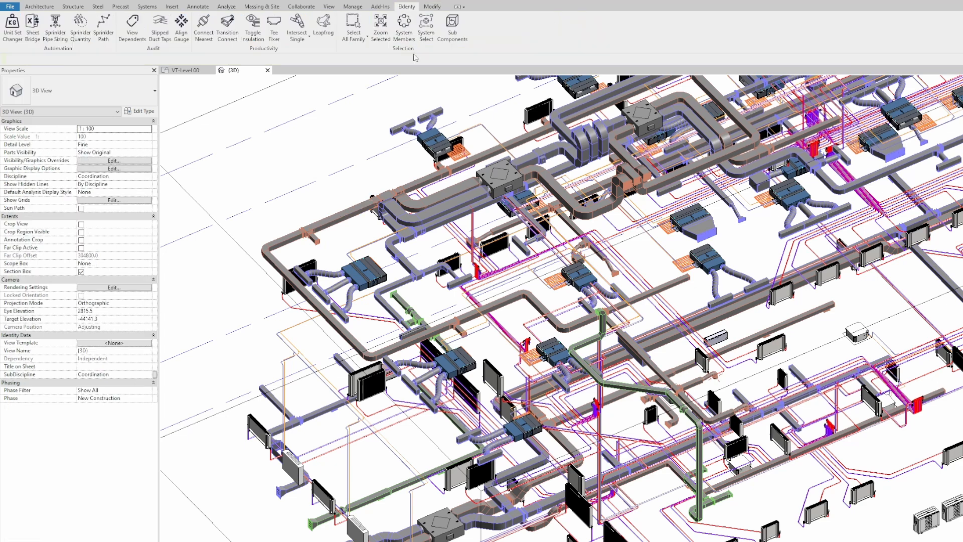
pyautogui.click(341, 219)
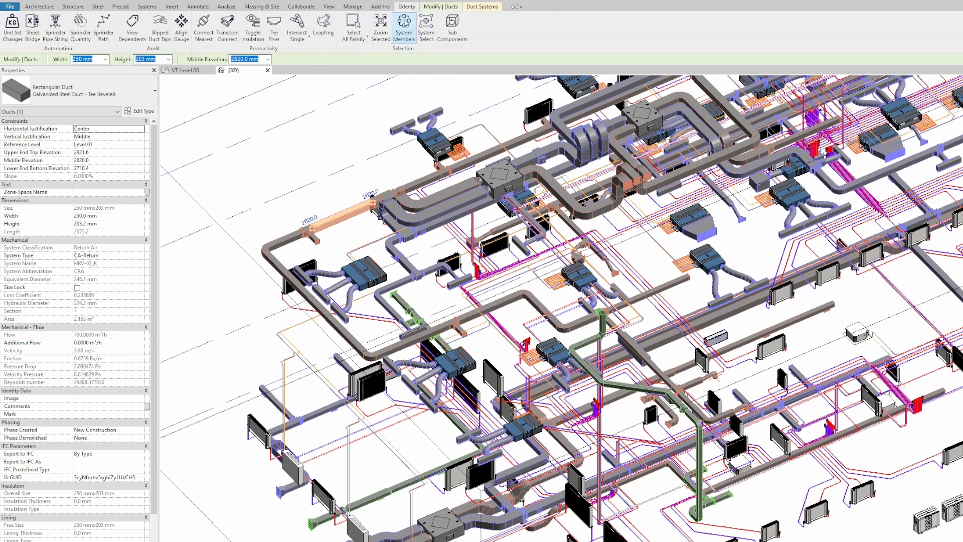
pyautogui.click(405, 34)
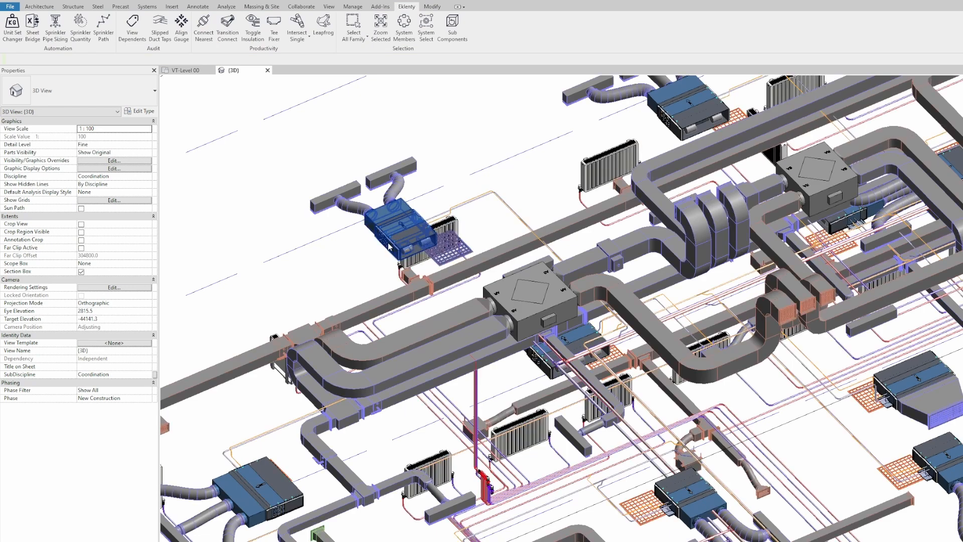
pyautogui.click(381, 258)
pyautogui.moveTo(348, 272); pyautogui.dragTo(359, 280, button='middle')
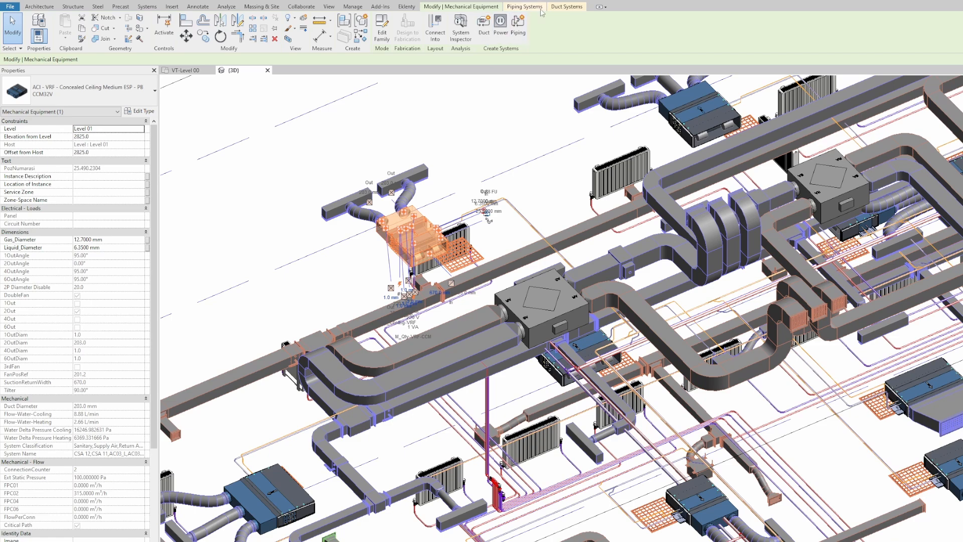
pyautogui.click(407, 7)
pyautogui.click(472, 156)
pyautogui.moveTo(472, 157); pyautogui.dragTo(466, 173, button='middle')
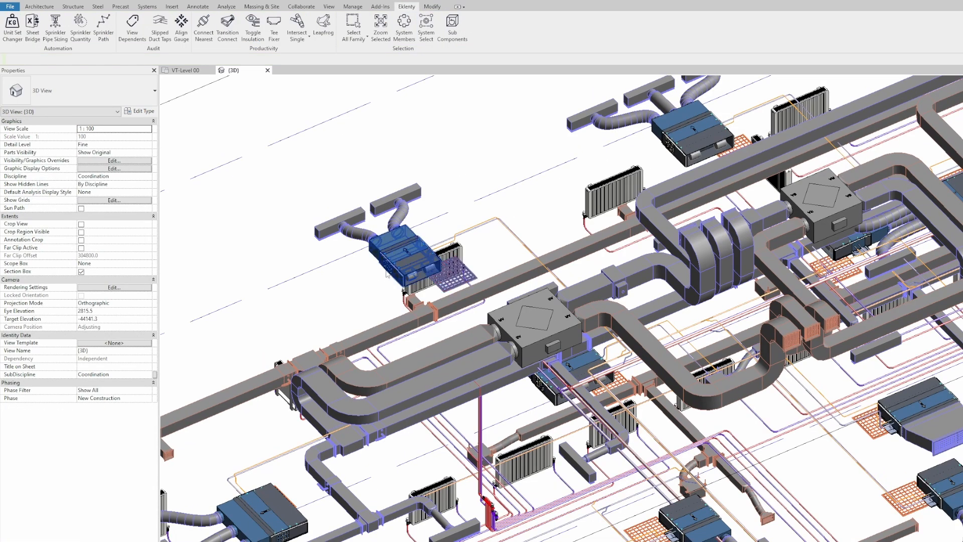
pyautogui.click(672, 150)
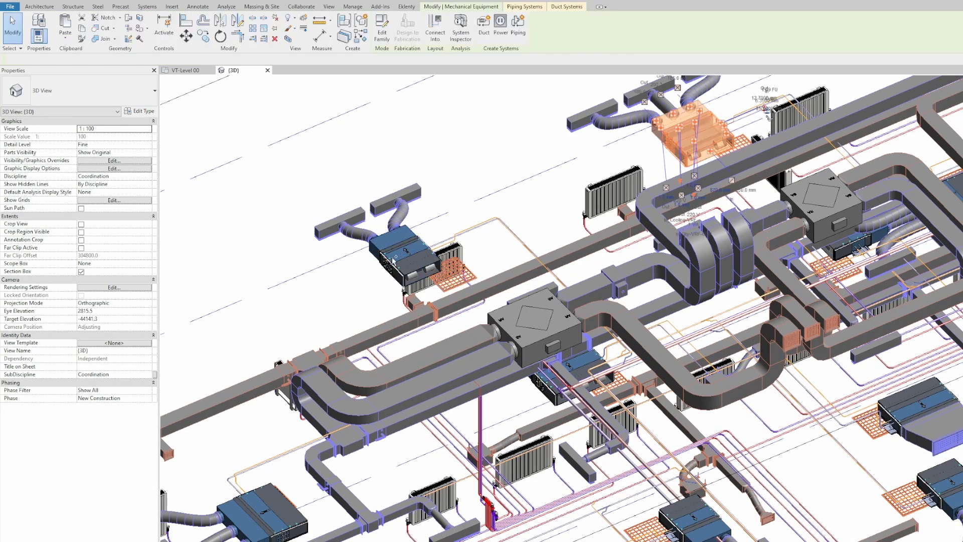
pyautogui.keyDown('ctrl'); pyautogui.click(404, 253); pyautogui.keyUp('ctrl')
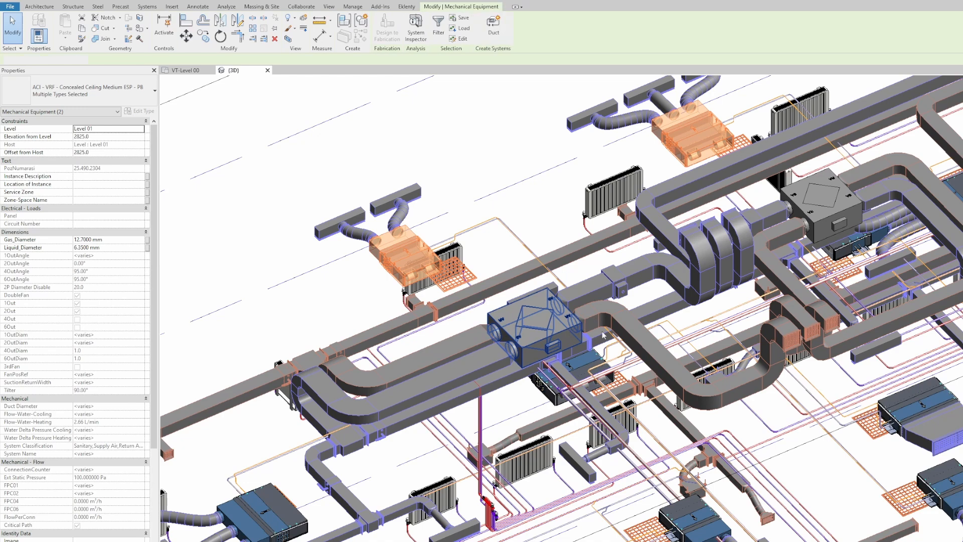
pyautogui.keyDown('ctrl'); pyautogui.click(535, 323); pyautogui.keyUp('ctrl')
pyautogui.click(407, 7)
pyautogui.click(404, 28)
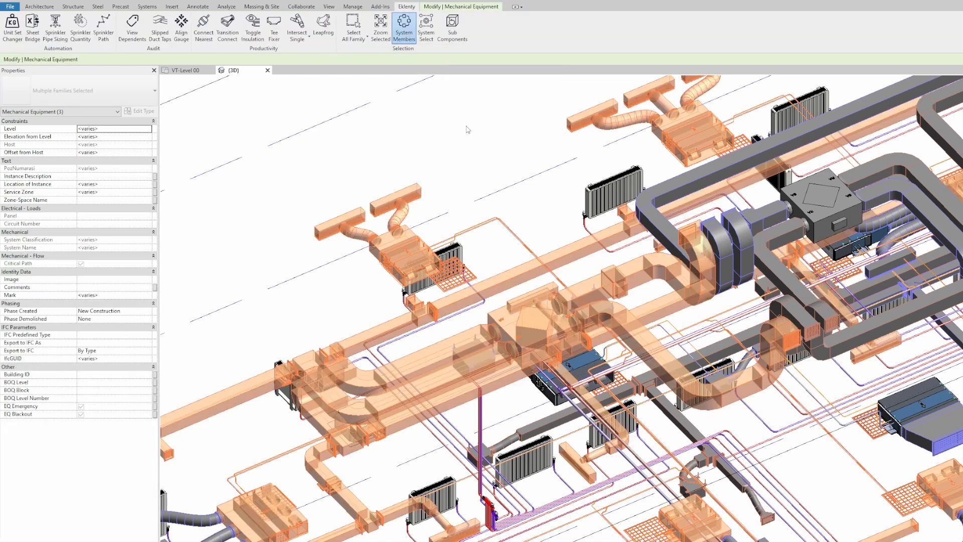
pyautogui.moveTo(459, 125); pyautogui.dragTo(464, 180, button='middle')
pyautogui.scroll(-4, 456, 173)
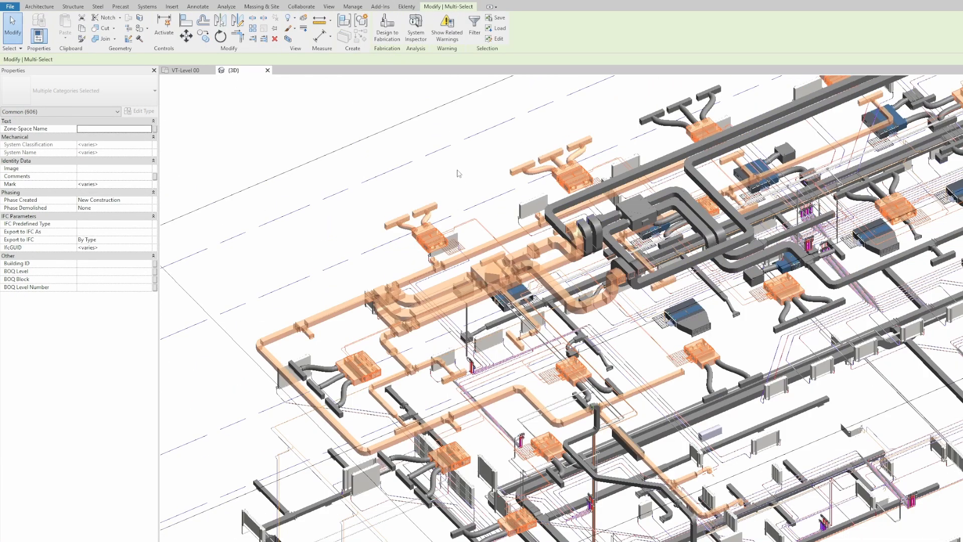
pyautogui.press('Escape')
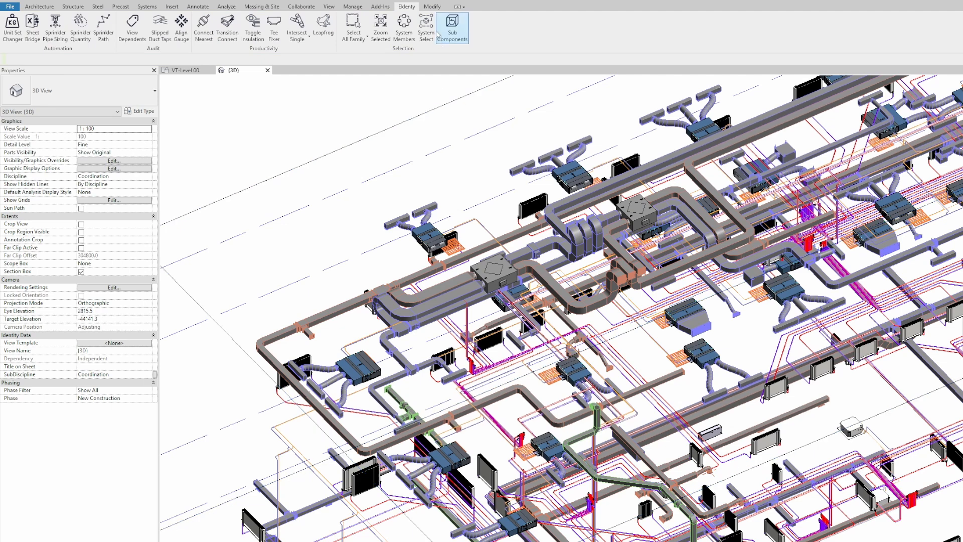
pyautogui.click(489, 286)
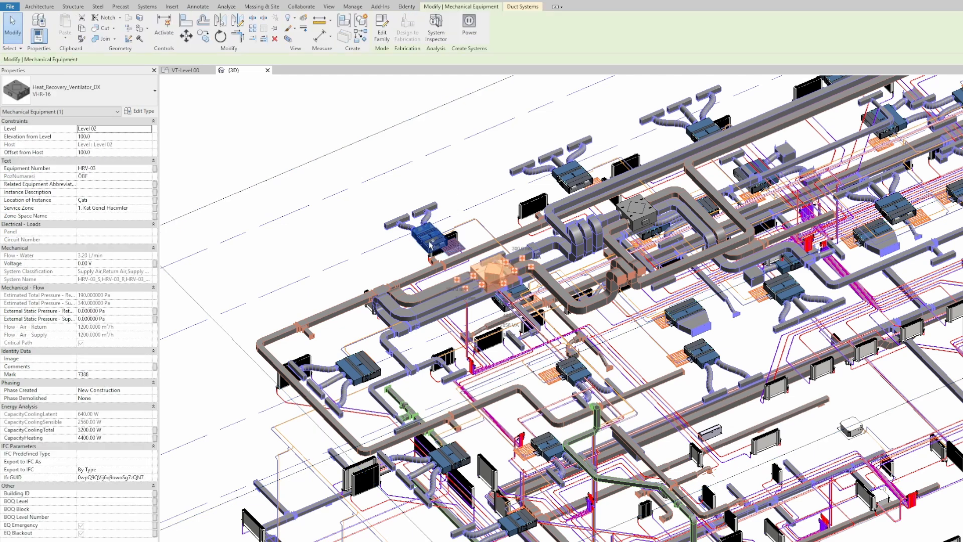
pyautogui.keyDown('ctrl'); pyautogui.click(429, 235); pyautogui.keyUp('ctrl')
pyautogui.keyDown('ctrl'); pyautogui.click(691, 137); pyautogui.keyUp('ctrl')
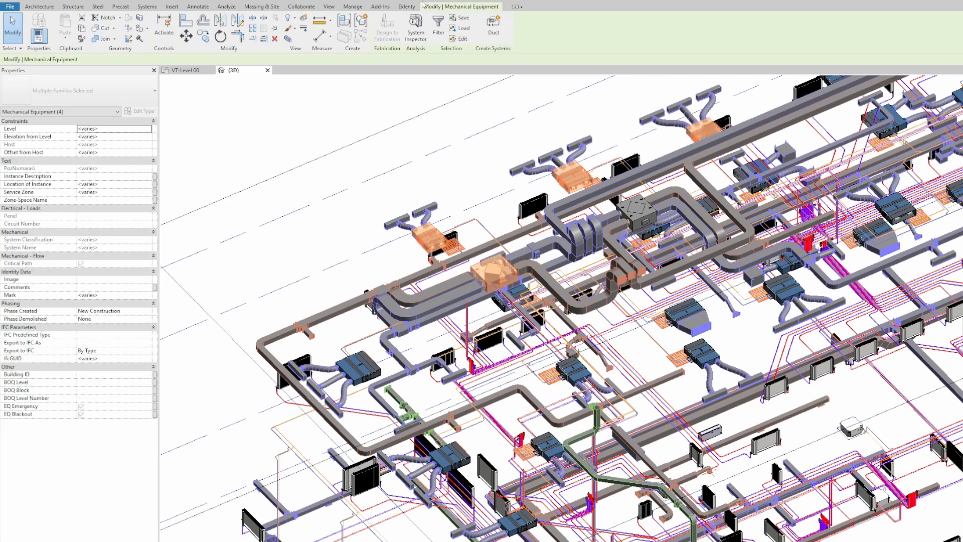
pyautogui.click(407, 6)
pyautogui.click(422, 35)
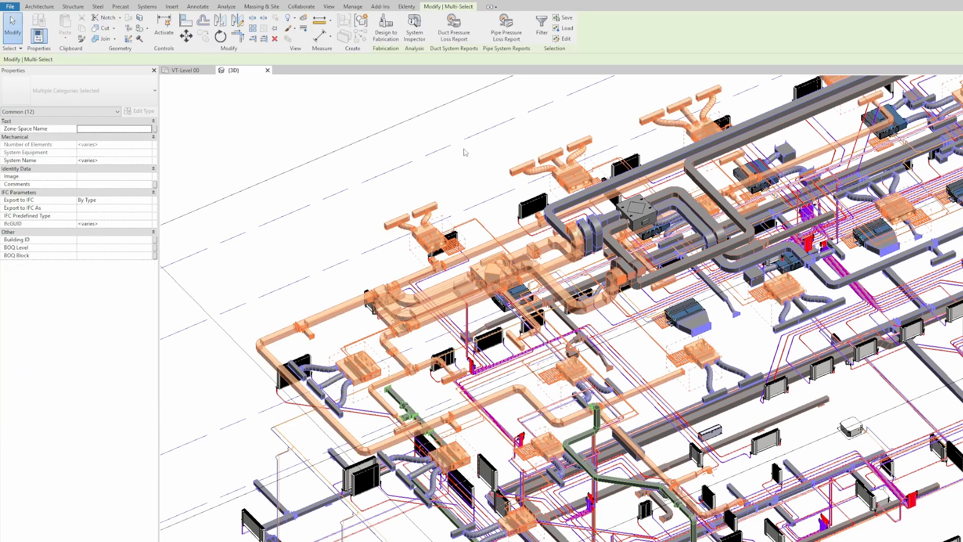
pyautogui.press('Escape')
pyautogui.moveTo(362, 212); pyautogui.dragTo(362, 248, button='middle')
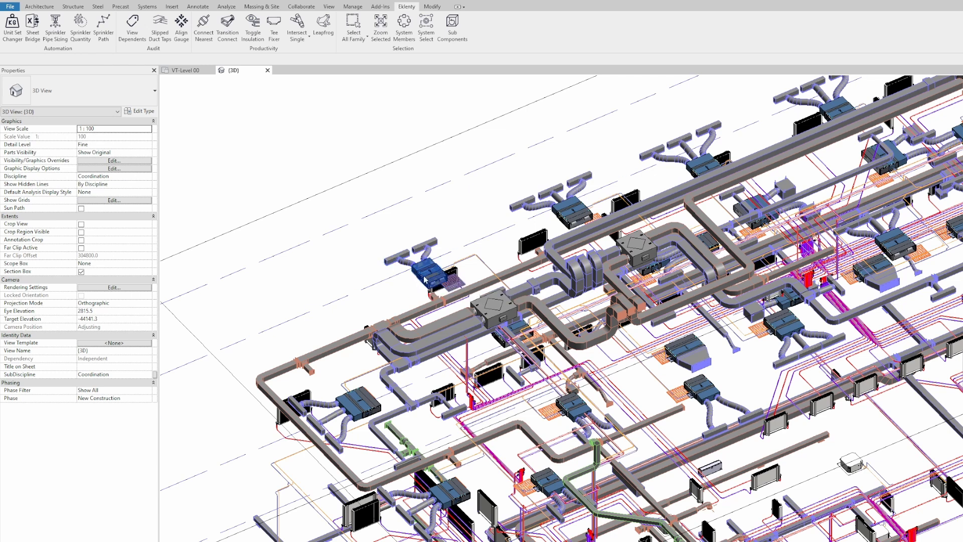
# Step: Select every VRF indoor unit of this type via Select All Instances > Visible in View
pyautogui.rightClick(424, 280)
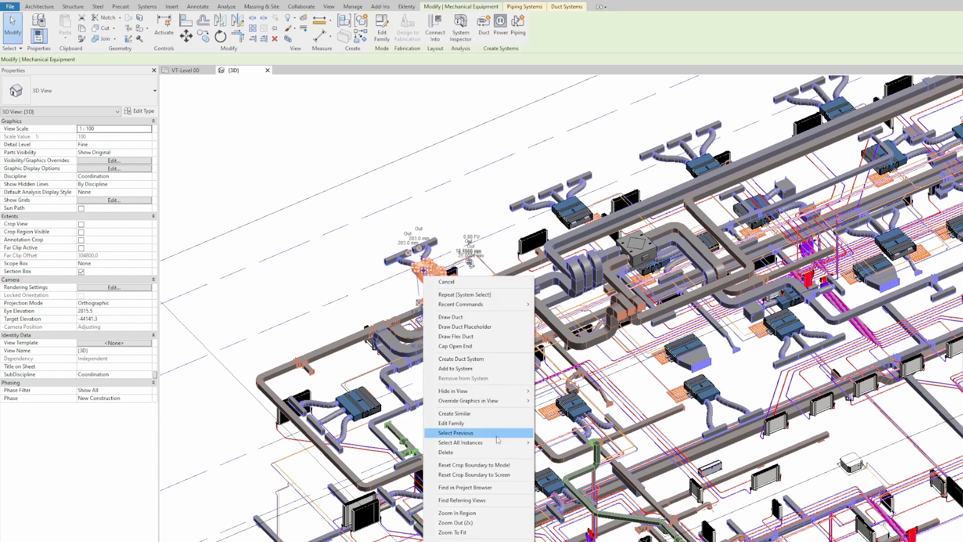
pyautogui.moveTo(498, 392)
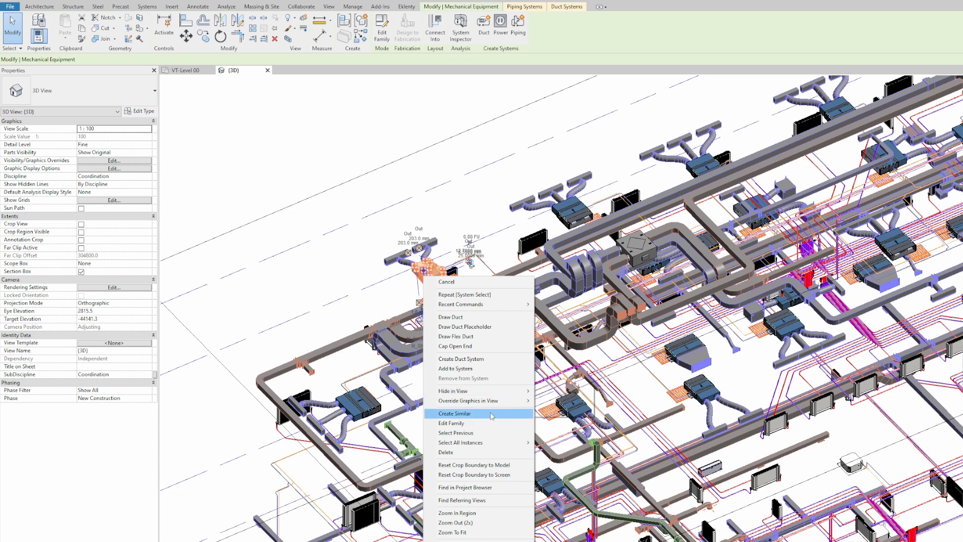
pyautogui.moveTo(508, 443)
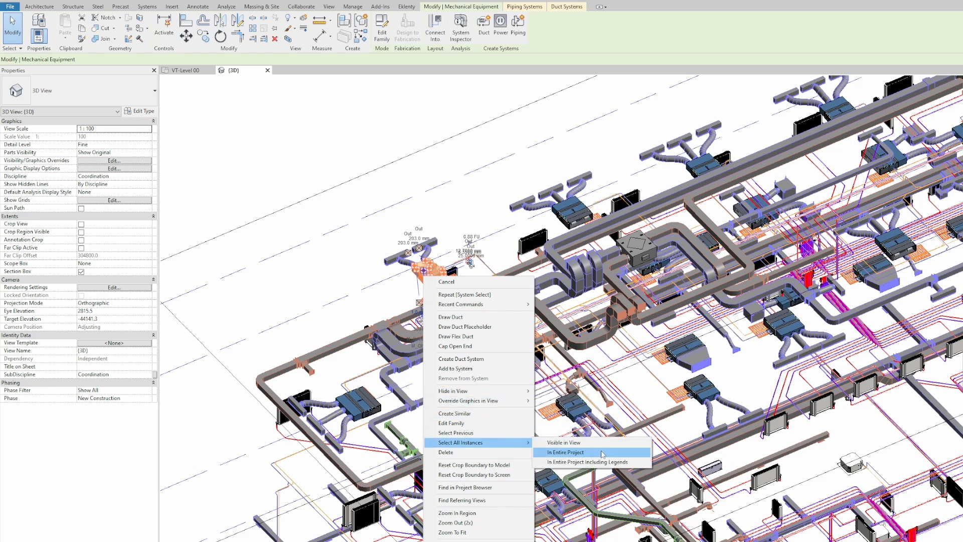
pyautogui.click(575, 444)
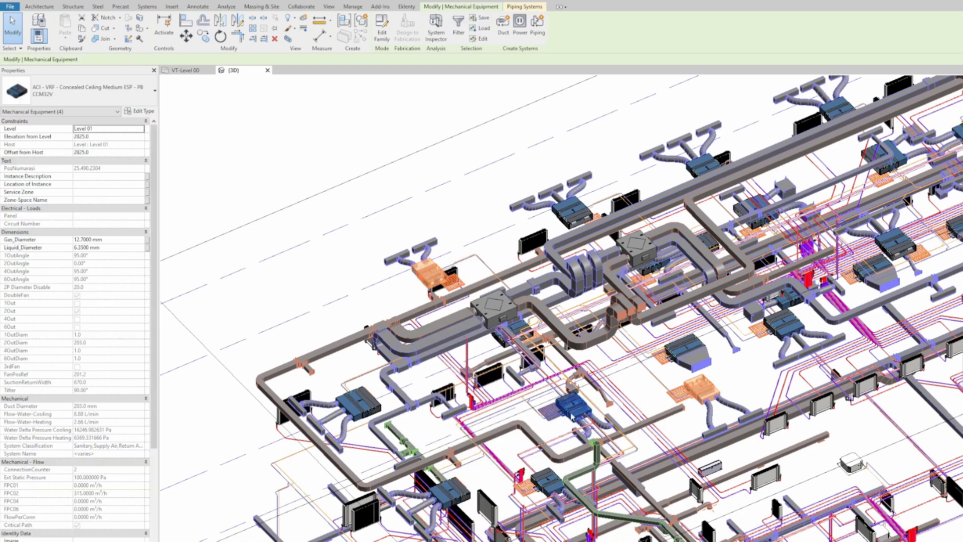
pyautogui.moveTo(575, 444); pyautogui.dragTo(493, 429, button='middle')
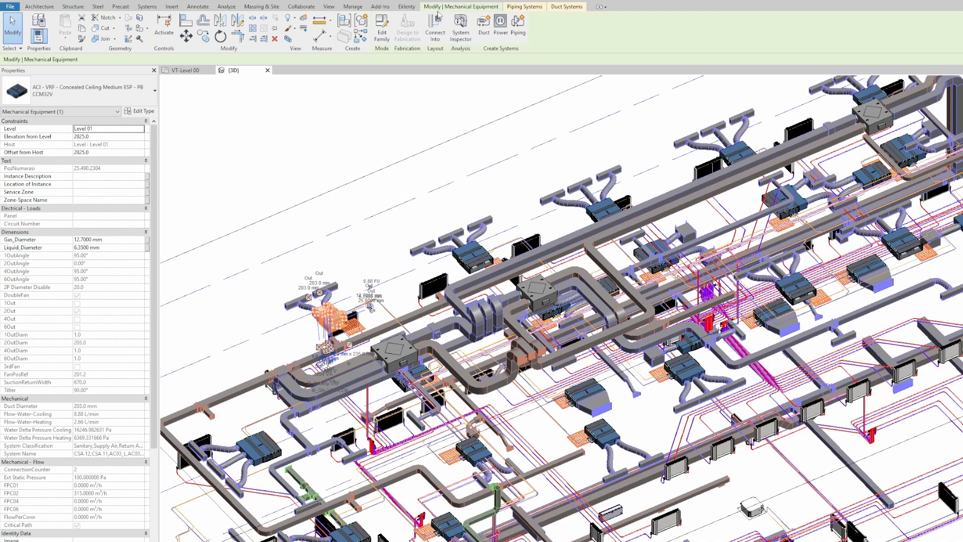
# Step: Reselect the same VRF units with Eklenty's Select Visible Family, then clear the selection
pyautogui.click(407, 7)
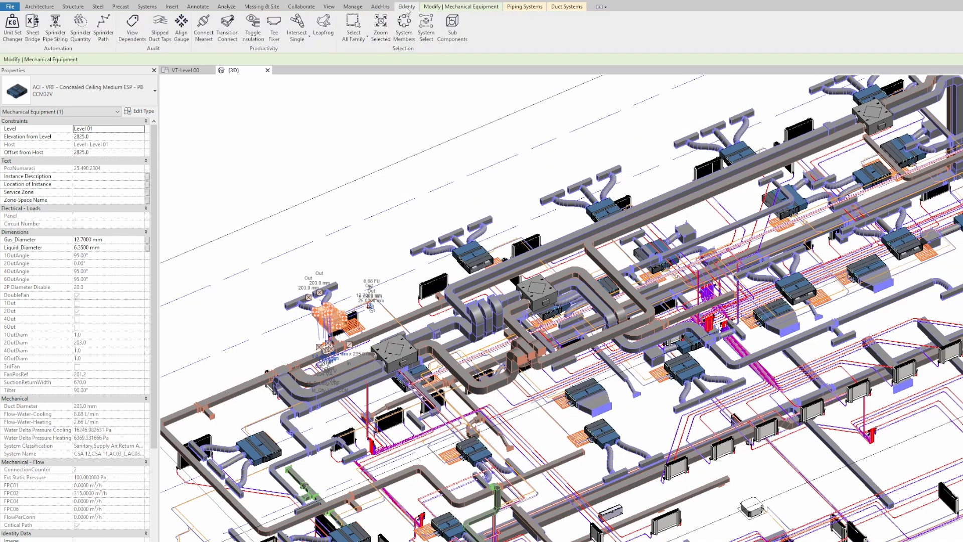
pyautogui.click(359, 38)
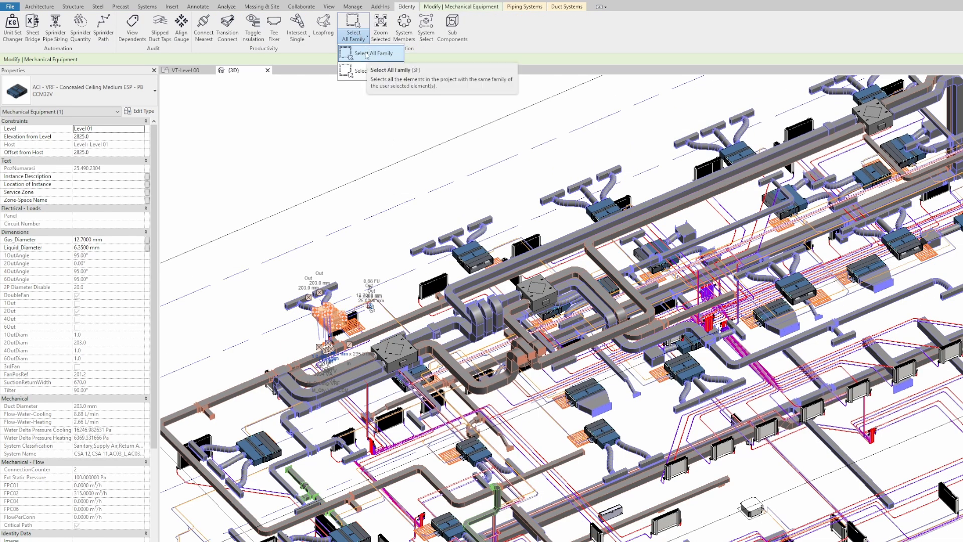
pyautogui.click(371, 71)
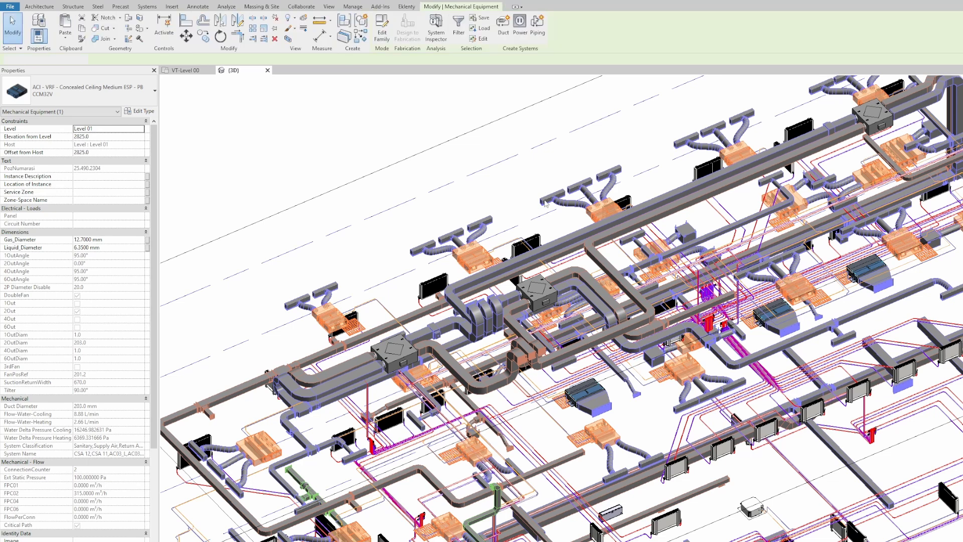
pyautogui.scroll(-5, 491, 230)
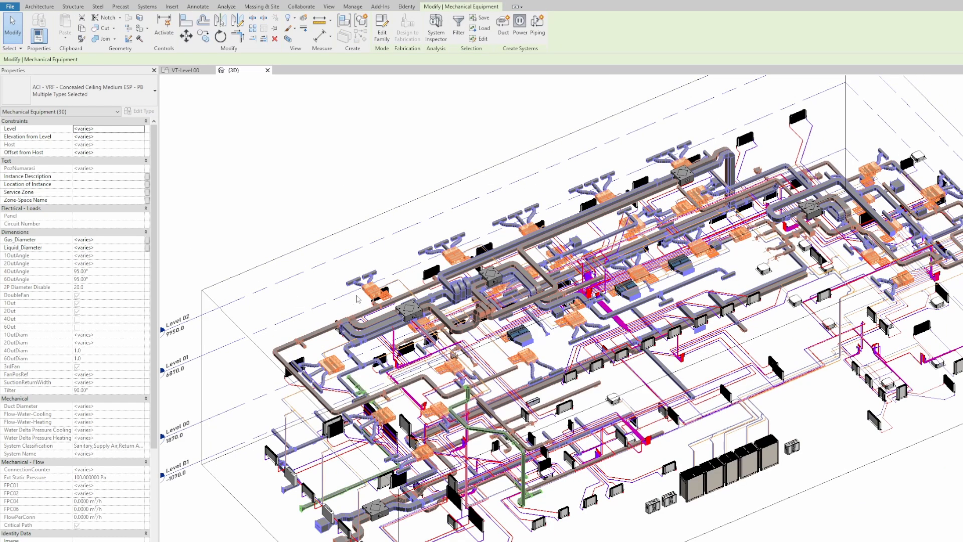
pyautogui.click(340, 313)
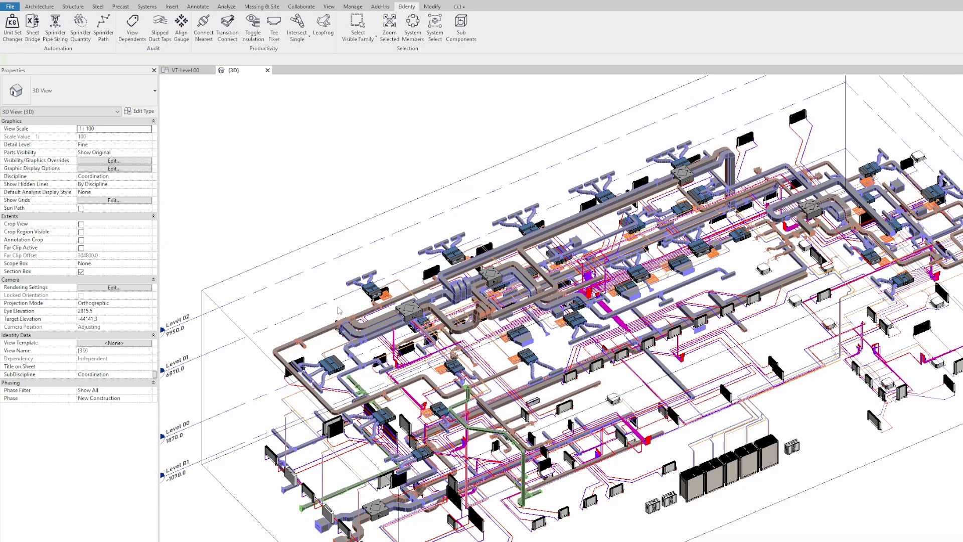
pyautogui.scroll(2, 416, 203)
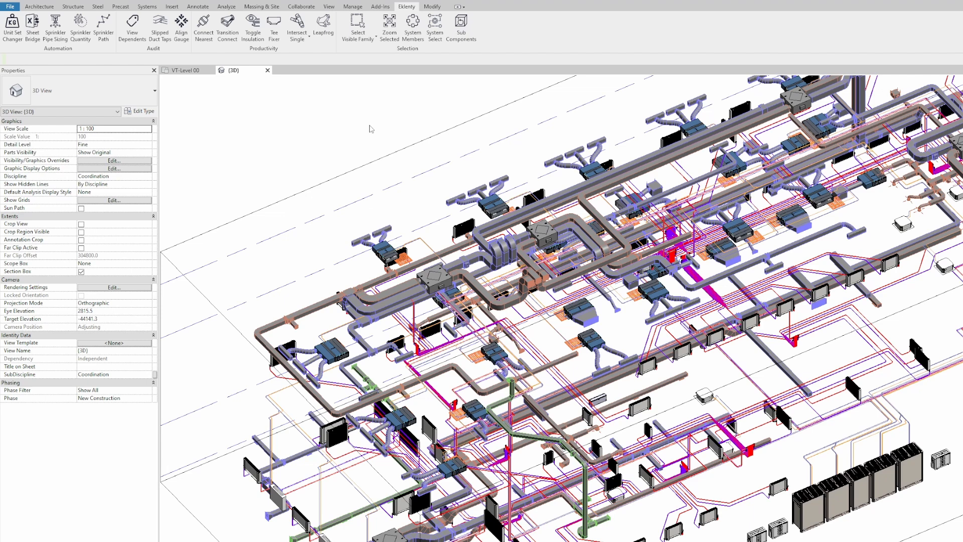
pyautogui.scroll(-3, 371, 129)
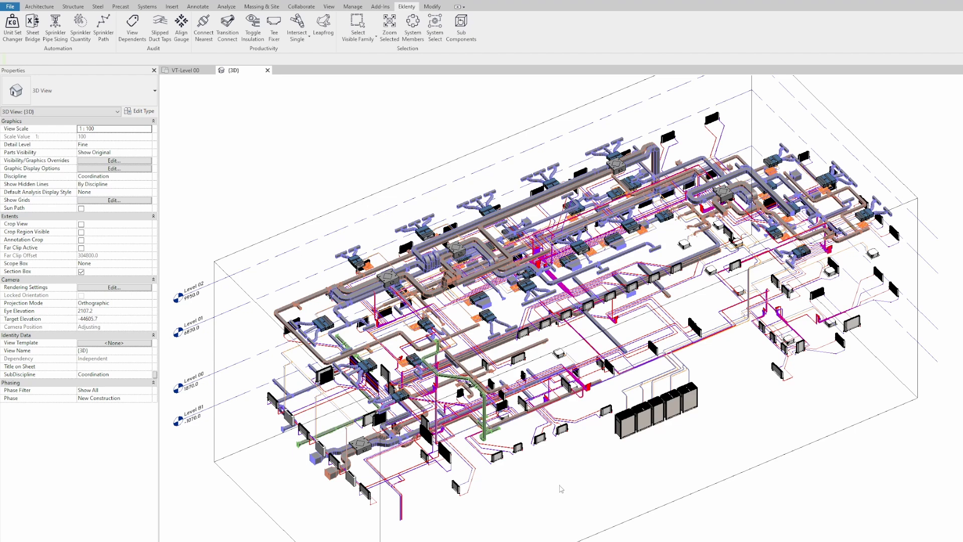
# Step: Pick a gas pipe, Tab to its AC-Gas system, then select all 526 members with Eklenty System Select
pyautogui.scroll(10, 630, 394)
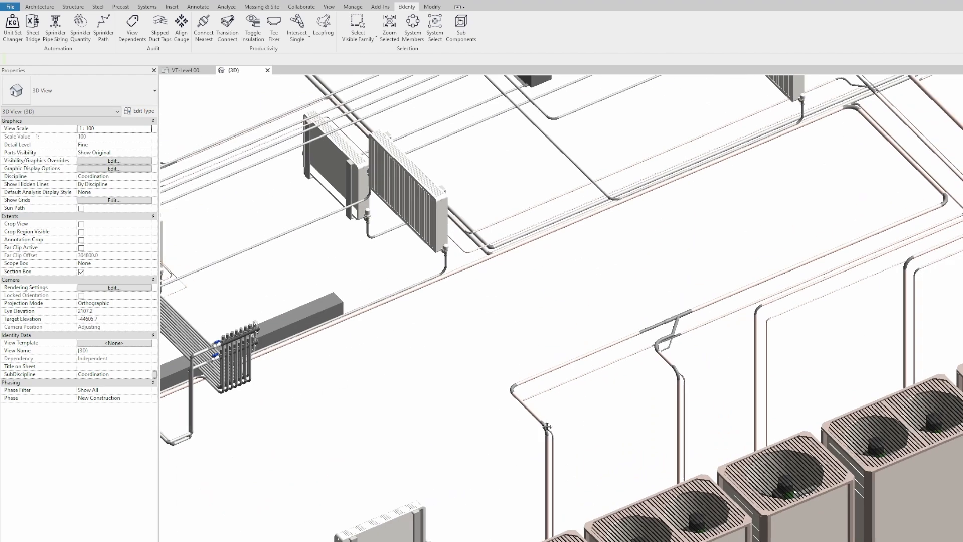
pyautogui.click(535, 385)
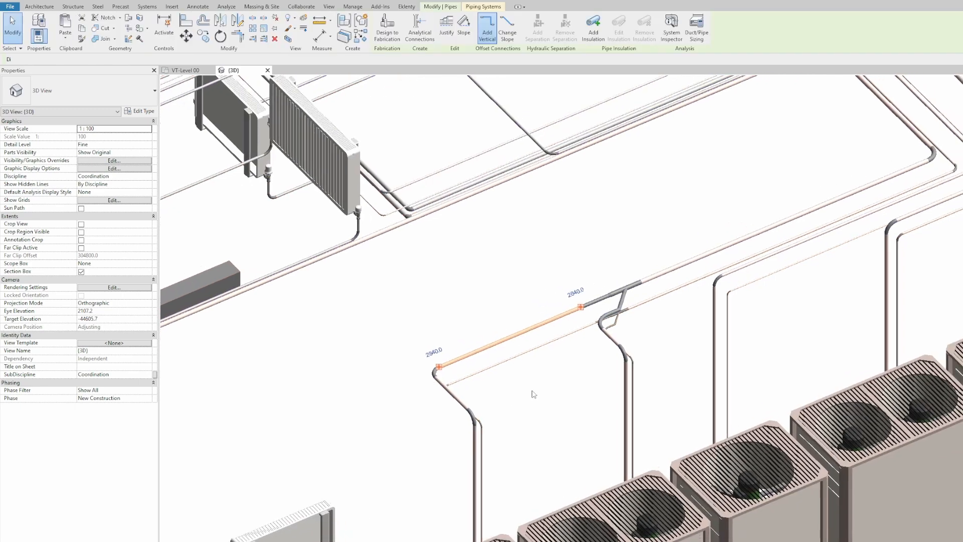
pyautogui.scroll(-2, 544, 400)
pyautogui.scroll(-1, 387, 323)
pyautogui.moveTo(387, 321); pyautogui.dragTo(382, 337, button='middle')
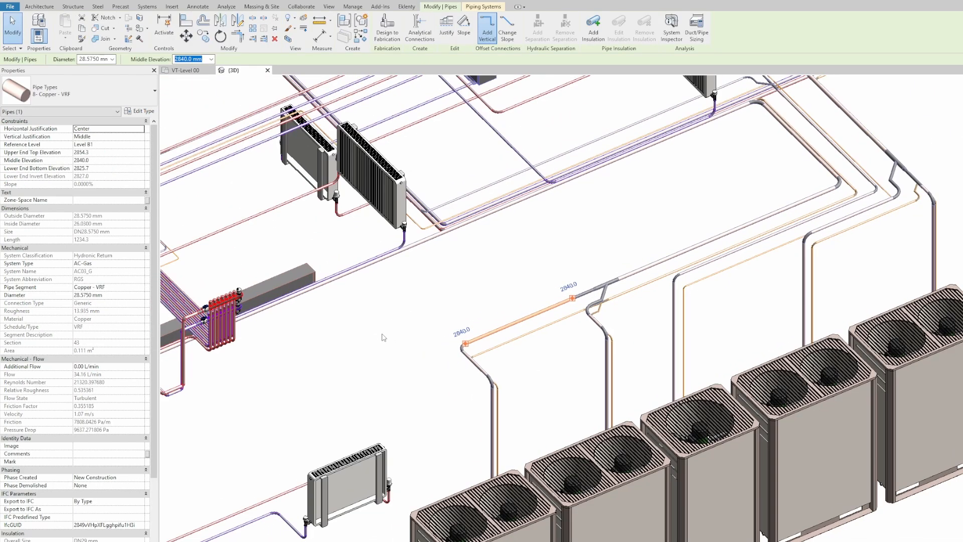
pyautogui.press('Tab')
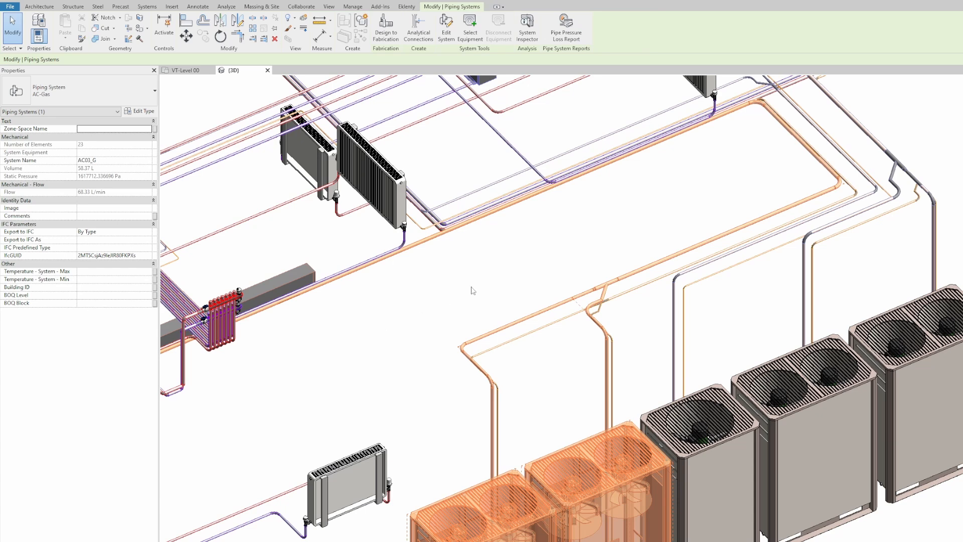
pyautogui.click(407, 6)
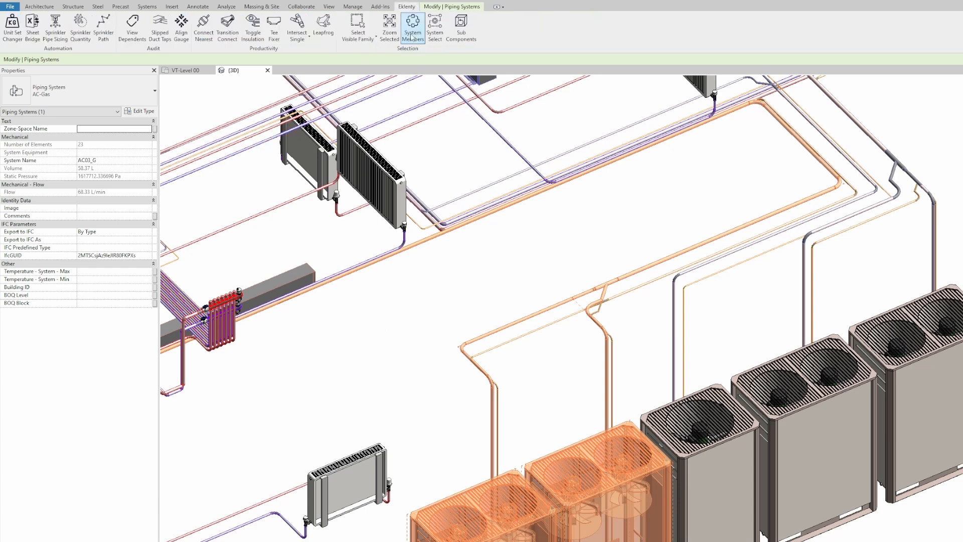
pyautogui.click(438, 33)
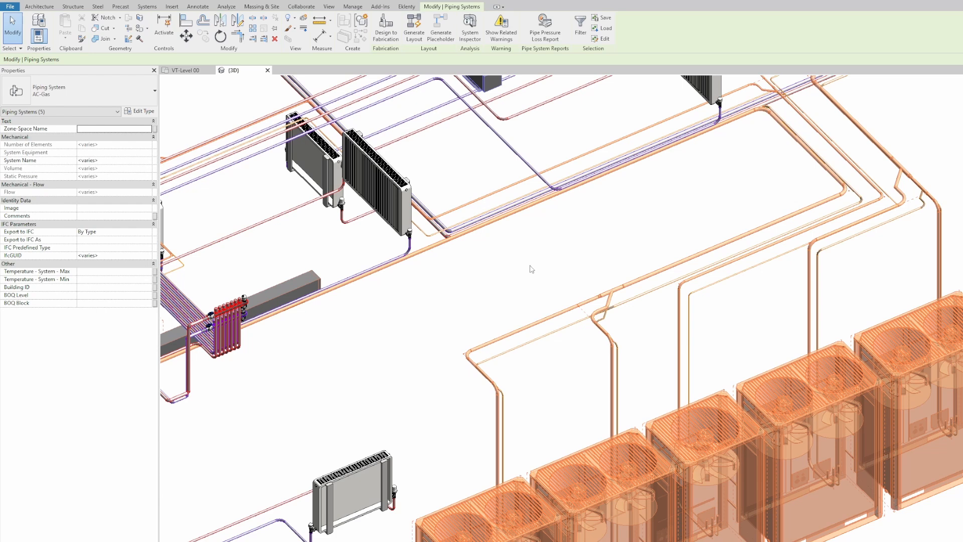
pyautogui.click(406, 6)
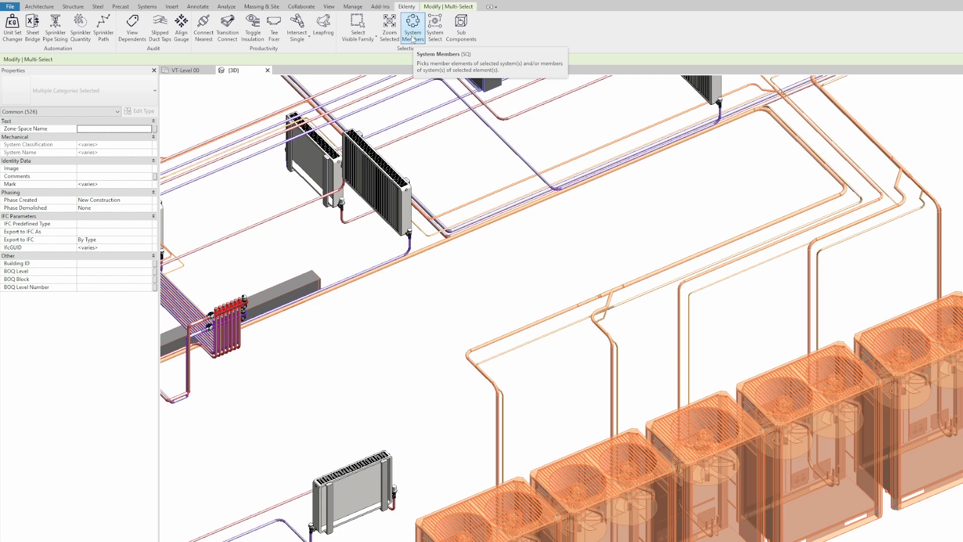
# Step: Temporarily isolate the selected AC-Gas system elements in the 3D view with HI
pyautogui.moveTo(554, 255); pyautogui.dragTo(558, 268, button='middle')
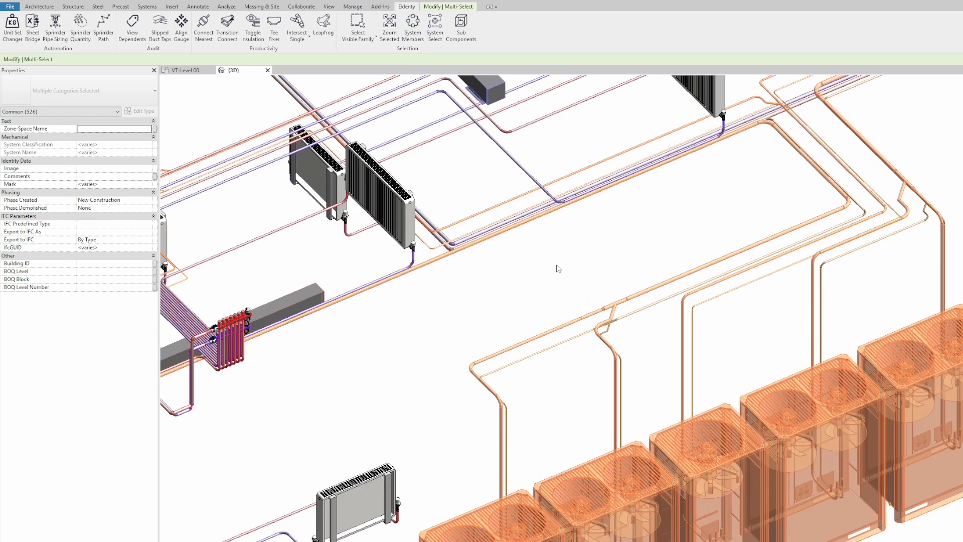
pyautogui.press('h')
pyautogui.press('i')
pyautogui.press('Escape')
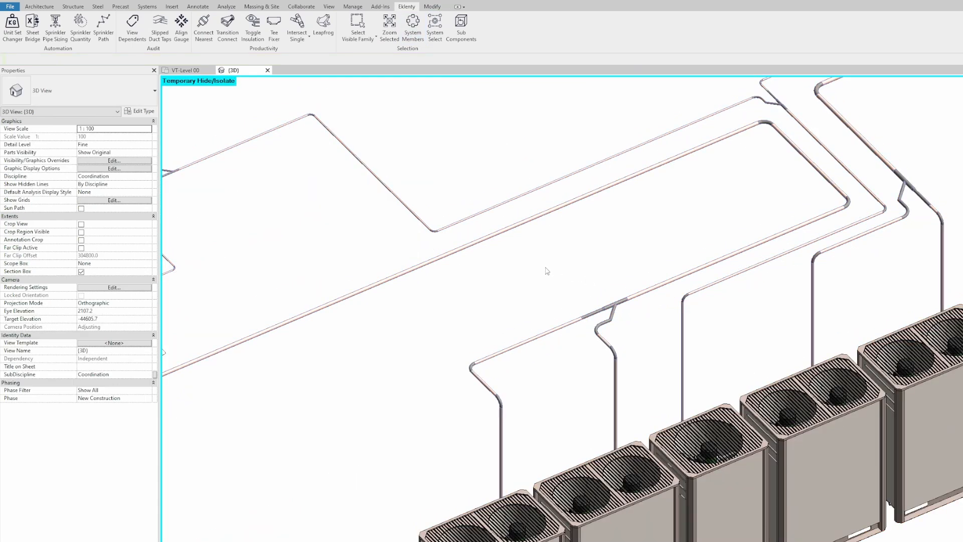
pyautogui.scroll(-3, 546, 270)
pyautogui.moveTo(529, 221); pyautogui.dragTo(635, 294, button='middle')
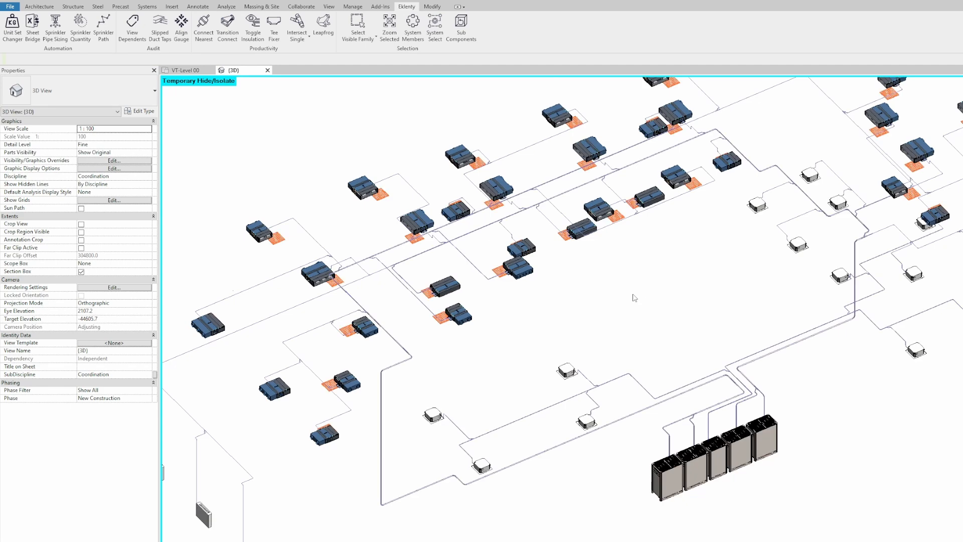
# Step: Crossing-select all the isolated gas pipes
pyautogui.scroll(3, 634, 300)
pyautogui.moveTo(646, 360); pyautogui.dragTo(609, 407)
pyautogui.scroll(-5, 646, 300)
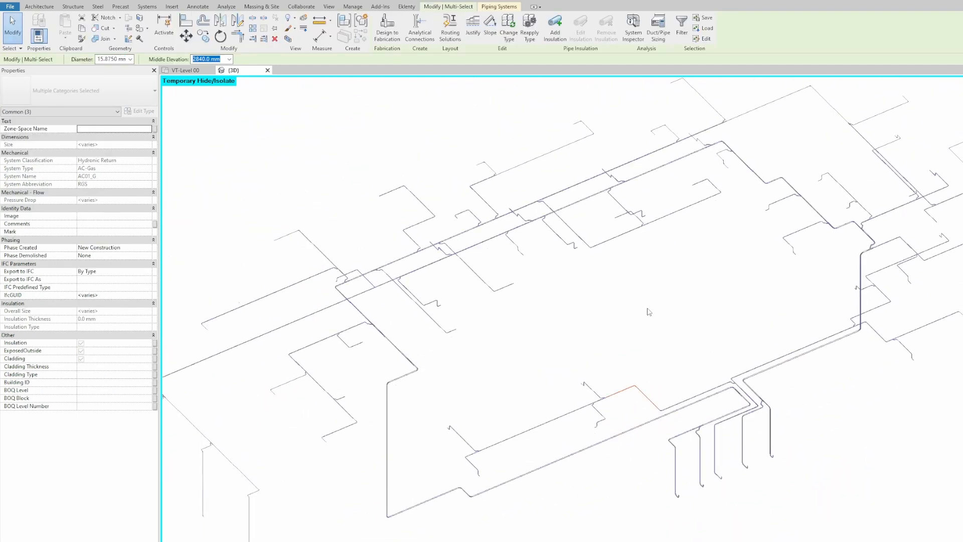
pyautogui.scroll(3, 652, 307)
pyautogui.press('Escape')
pyautogui.scroll(-2, 652, 306)
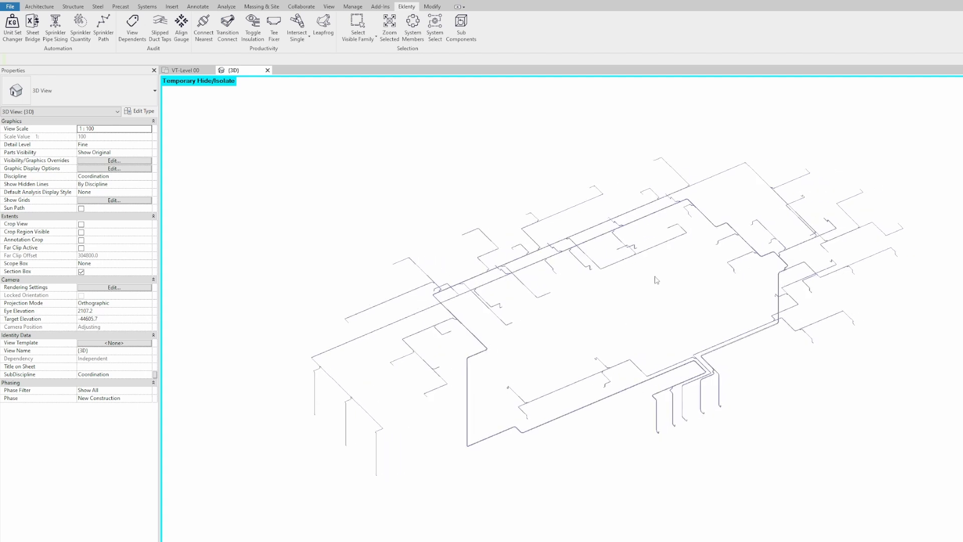
pyautogui.moveTo(943, 129); pyautogui.dragTo(279, 500)
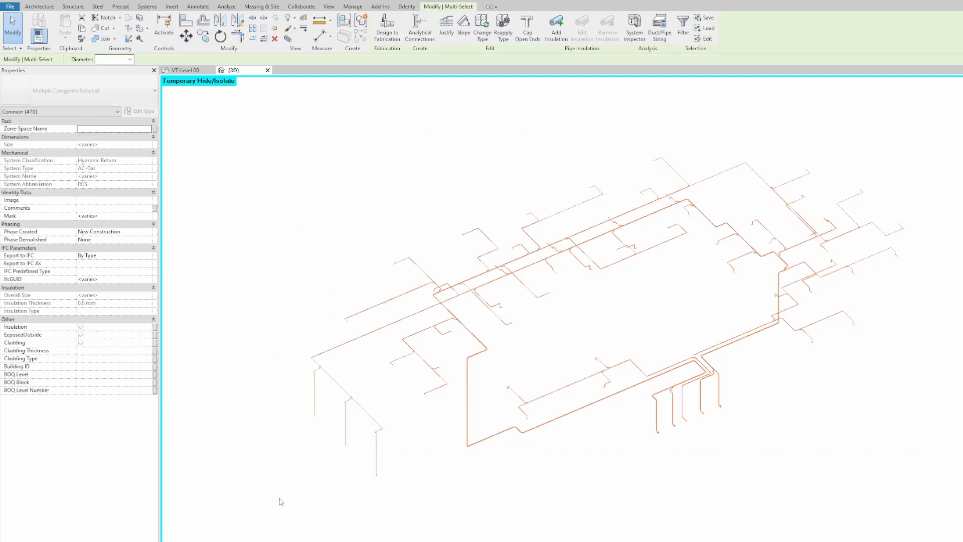
# Step: Add 10 Rubber Foam insulation, 20 mm thick, to all the selected gas pipes
pyautogui.click(557, 24)
pyautogui.click(543, 287)
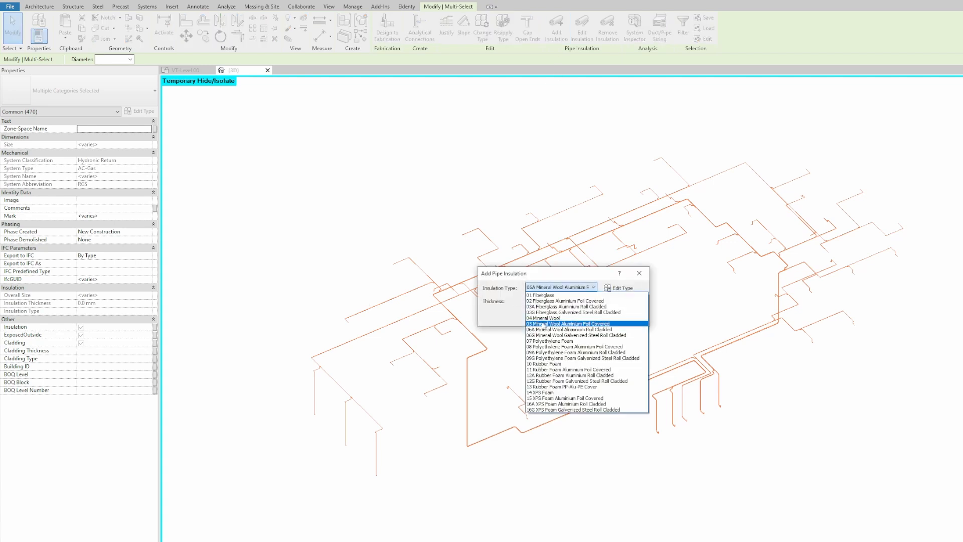
pyautogui.click(558, 364)
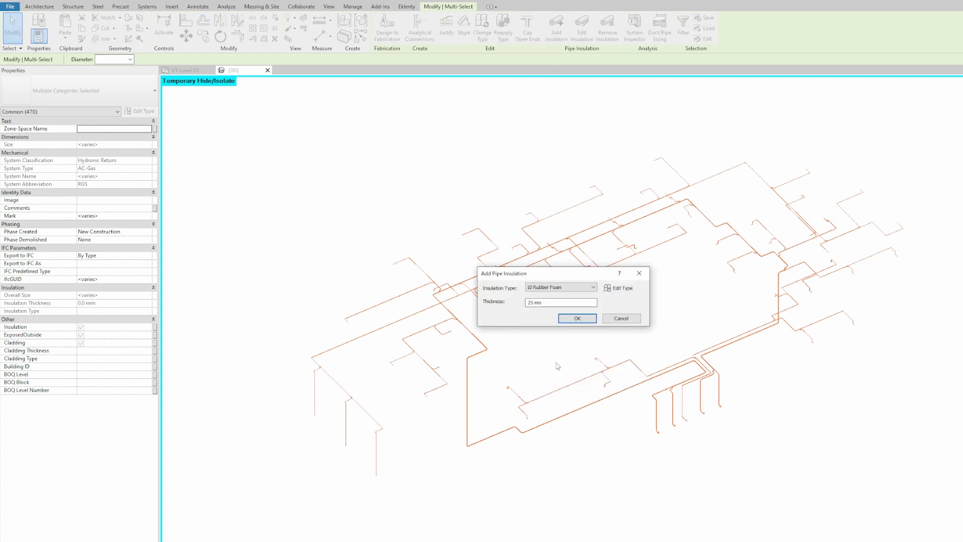
pyautogui.moveTo(554, 303); pyautogui.dragTo(514, 301)
pyautogui.write('20')
pyautogui.click(562, 318)
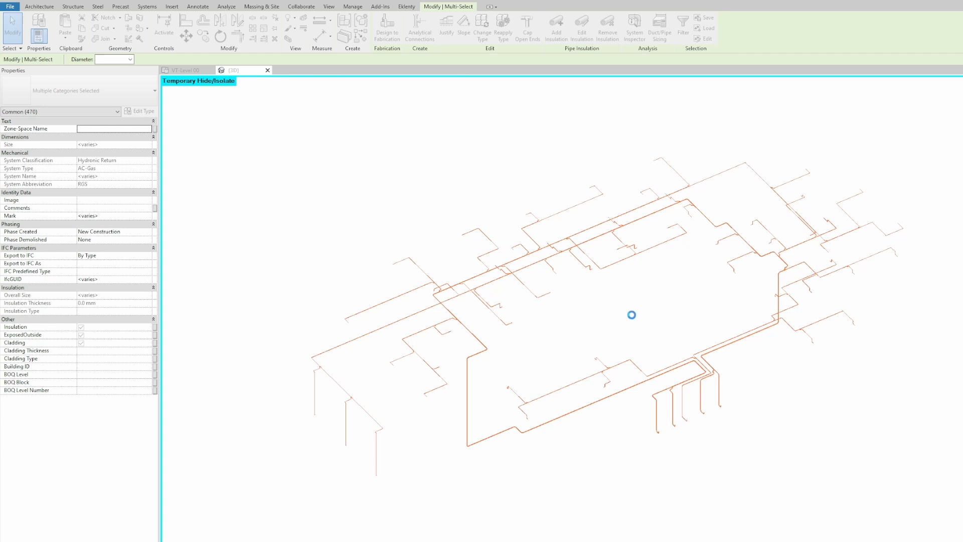
pyautogui.click(631, 315)
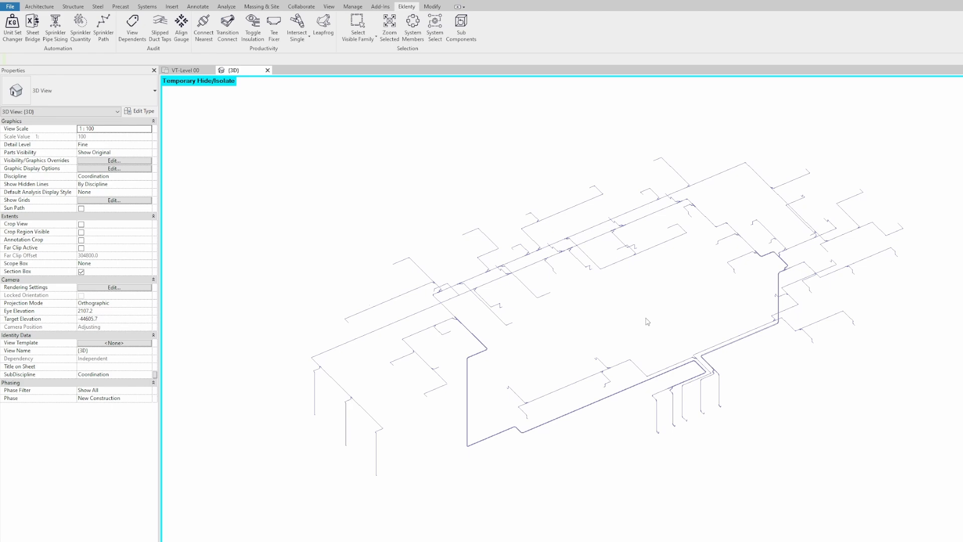
# Step: Reset the isolation, select the AC-Liquid piping system, and isolate it in 3D
pyautogui.press('h')
pyautogui.press('r')
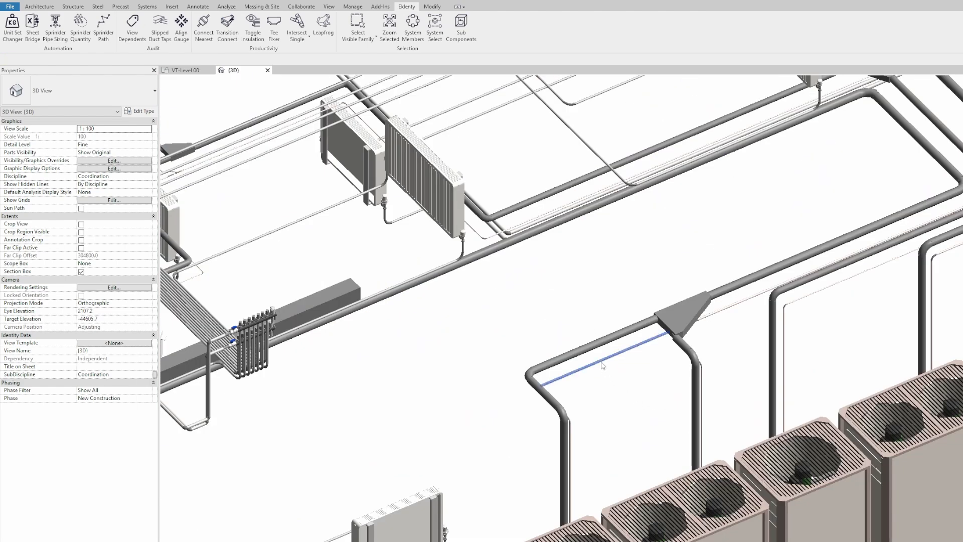
pyautogui.click(602, 361)
pyautogui.click(624, 400)
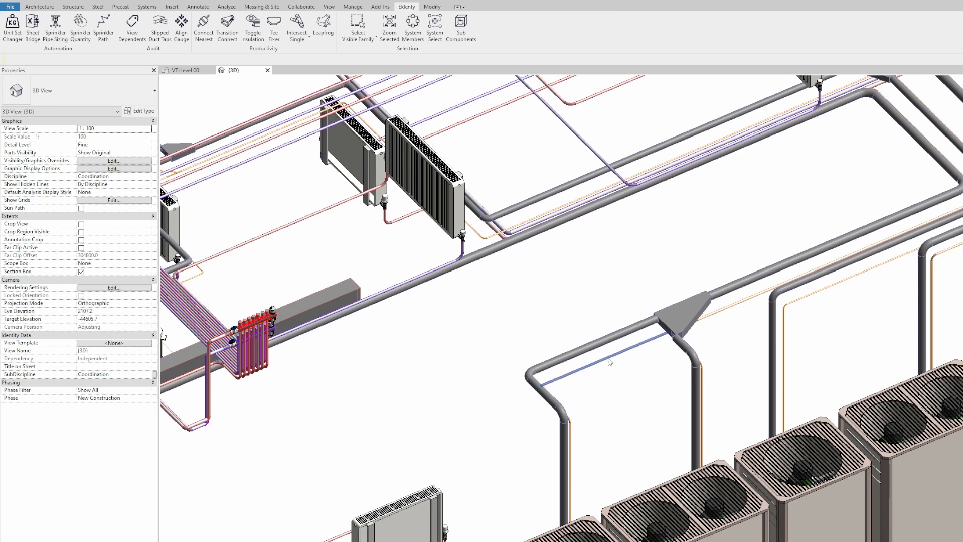
pyautogui.click(629, 388)
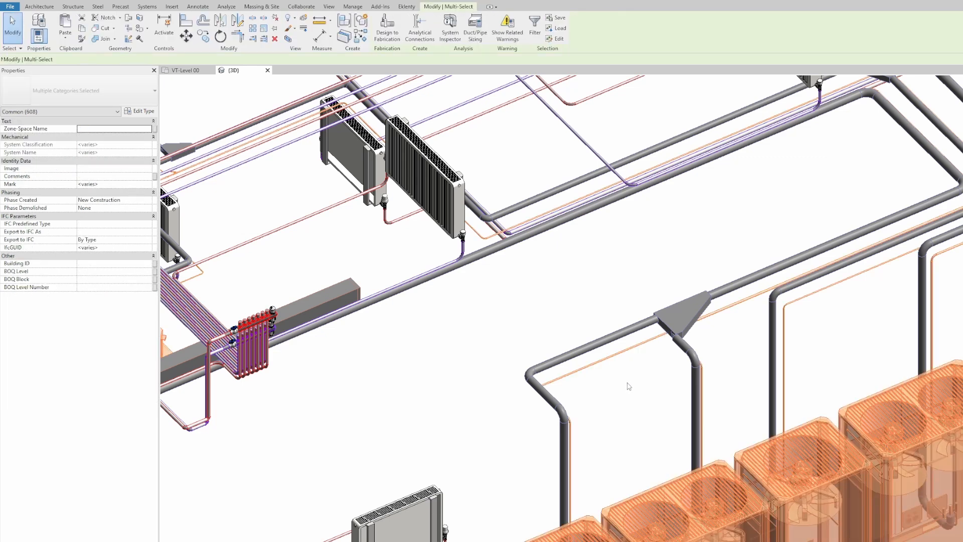
pyautogui.press('h')
pyautogui.press('i')
pyautogui.moveTo(601, 386); pyautogui.dragTo(510, 391)
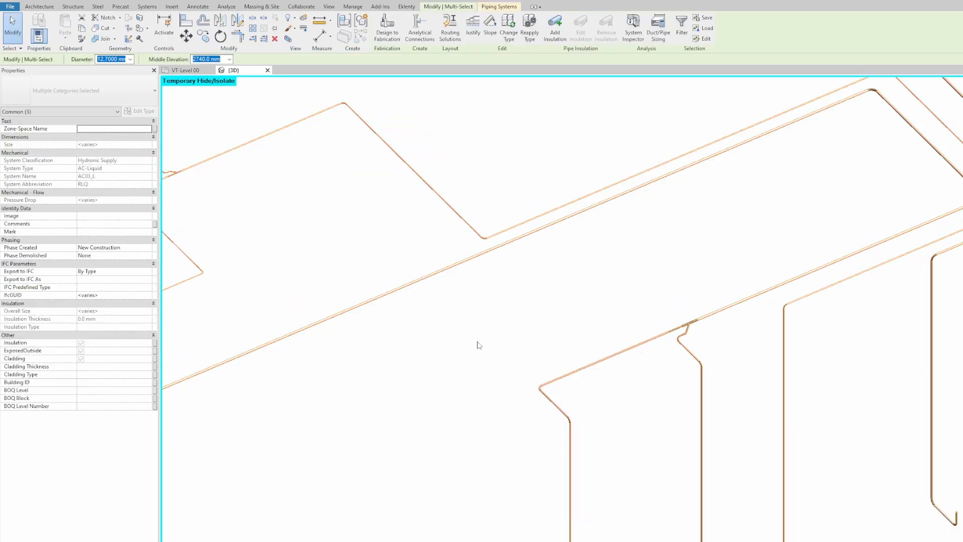
pyautogui.middleClick(478, 342)
pyautogui.middleClick(478, 342)
pyautogui.click(496, 342)
pyautogui.moveTo(616, 316); pyautogui.dragTo(557, 309, button='middle')
# Step: Insulate all the isolated liquid pipes with 13 mm 10 Rubber Foam
pyautogui.moveTo(939, 101); pyautogui.dragTo(169, 522)
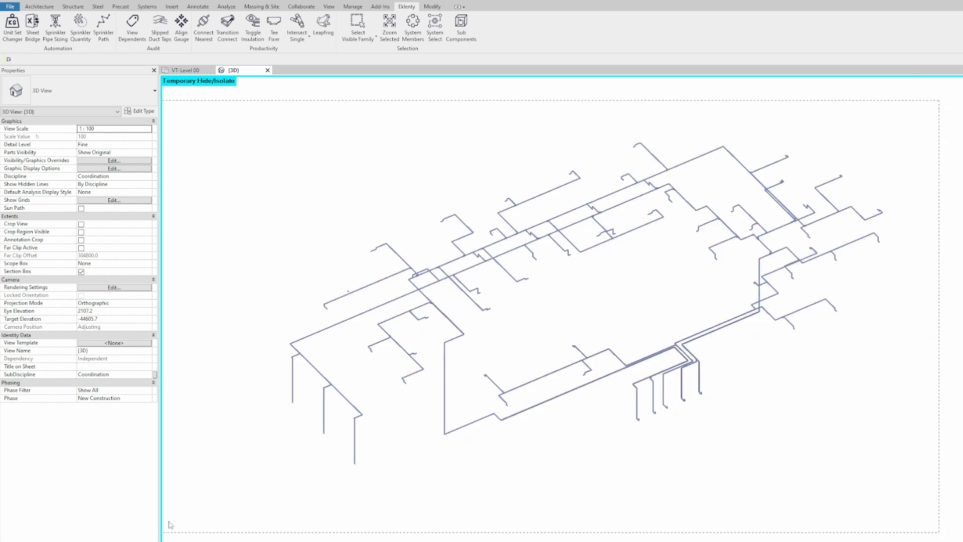
pyautogui.click(557, 27)
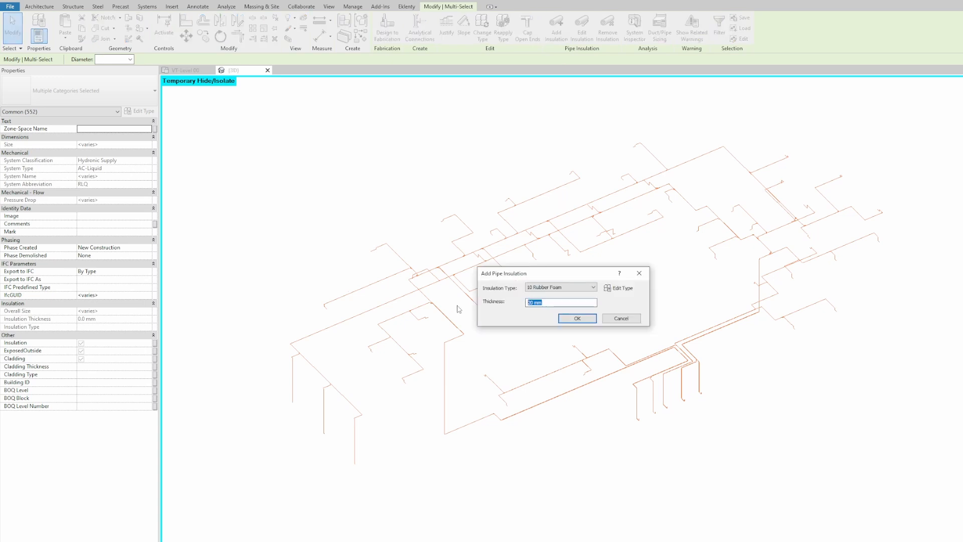
pyautogui.write('13')
pyautogui.click(575, 319)
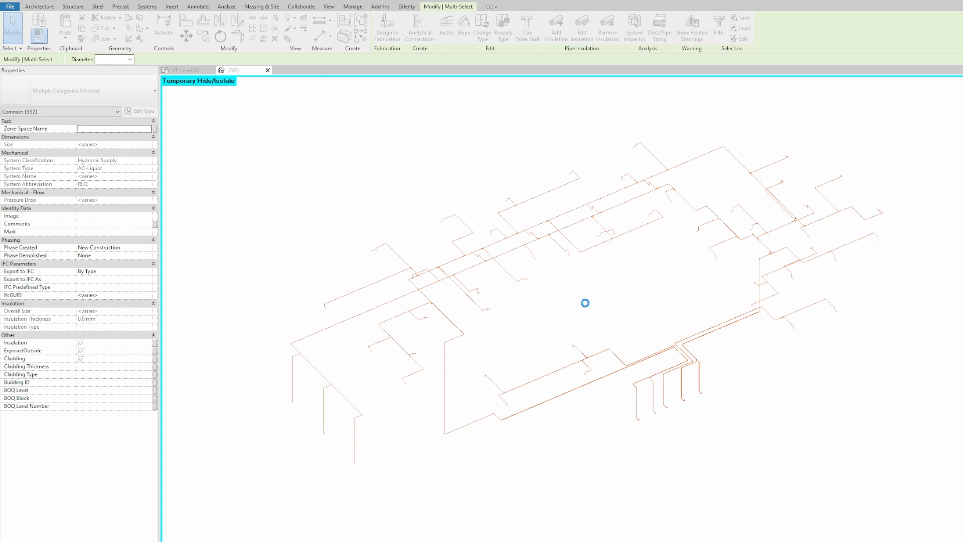
# Step: Select the 510 m³/h KA-02 diffuser on the VT-Level 00 plan, then return to the zoomed-out 3D view
pyautogui.click(587, 304)
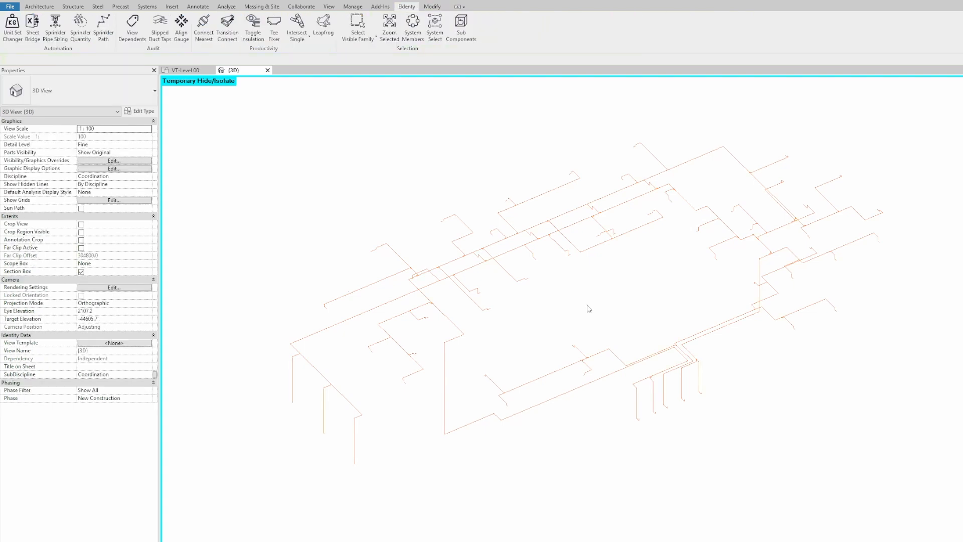
pyautogui.moveTo(603, 291); pyautogui.dragTo(598, 299, button='middle')
pyautogui.hotkey('ctrl', 'Tab')
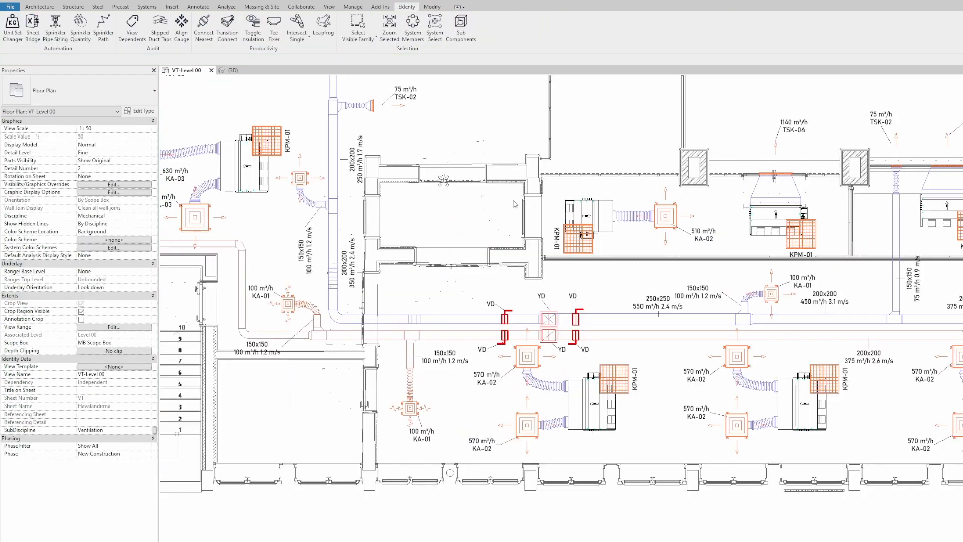
pyautogui.moveTo(487, 220); pyautogui.dragTo(466, 224, button='middle')
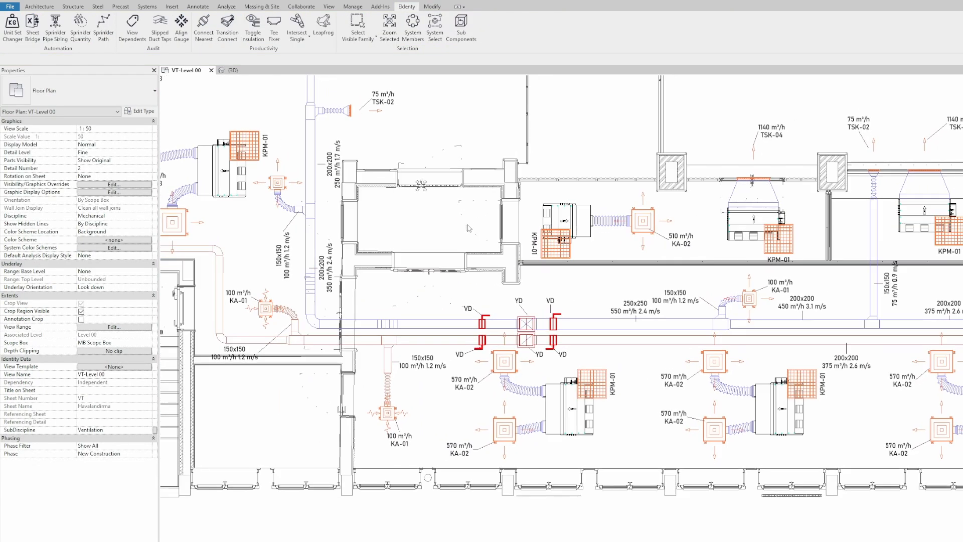
pyautogui.moveTo(624, 289); pyautogui.dragTo(463, 311, button='middle')
pyautogui.click(483, 252)
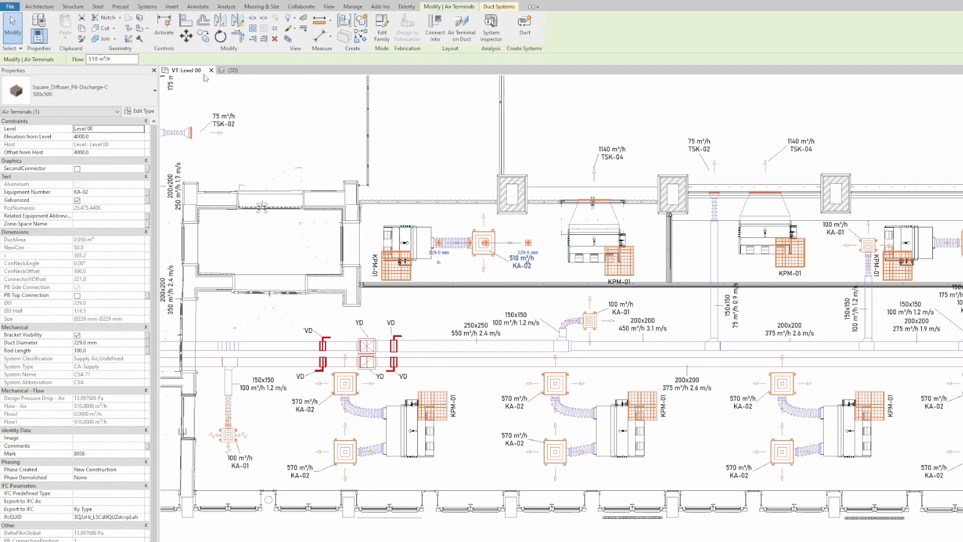
pyautogui.click(234, 70)
pyautogui.scroll(-5, 579, 267)
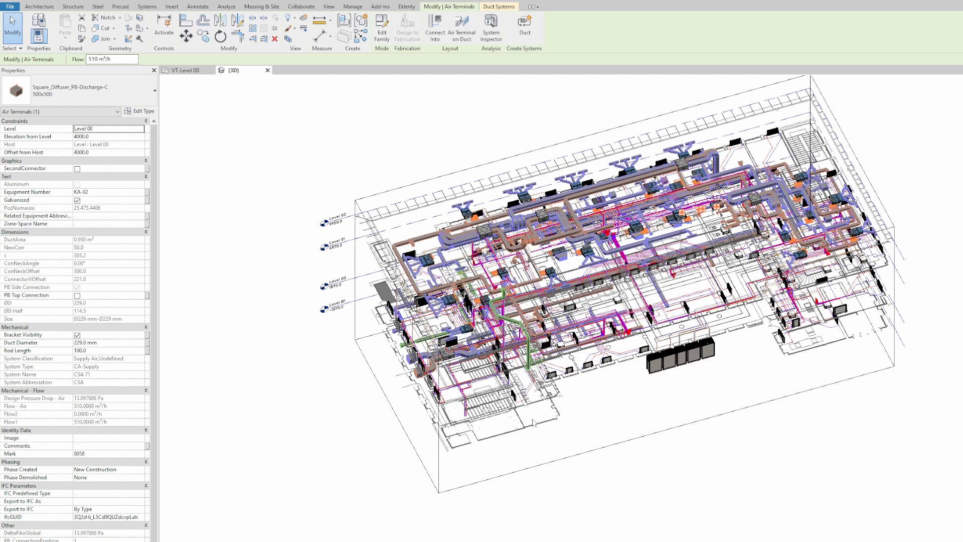
# Step: Frame the 3D view on the selected KA-02 diffuser with the Eklenty Zoom Selected tool
pyautogui.click(407, 7)
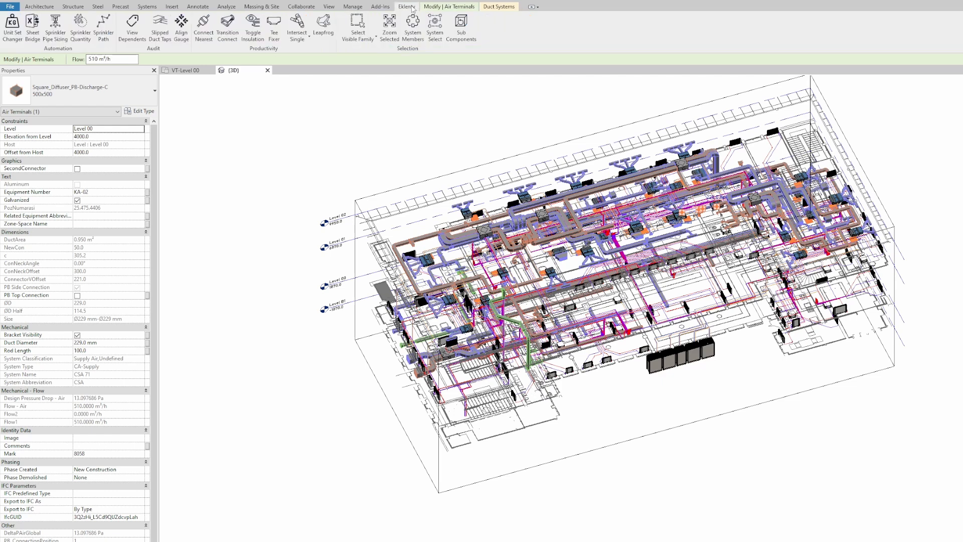
pyautogui.click(389, 28)
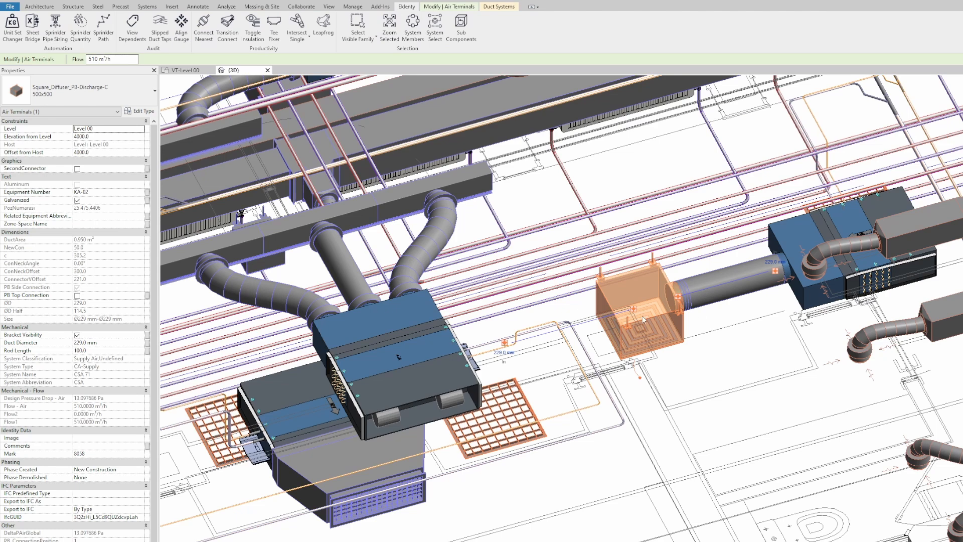
pyautogui.scroll(6, 728, 324)
pyautogui.scroll(-3, 725, 316)
pyautogui.moveTo(787, 333); pyautogui.dragTo(714, 322, button='middle')
# Step: Clear the diffuser selection and select the neighbouring fan coil unit
pyautogui.press('Escape')
pyautogui.scroll(-3, 728, 306)
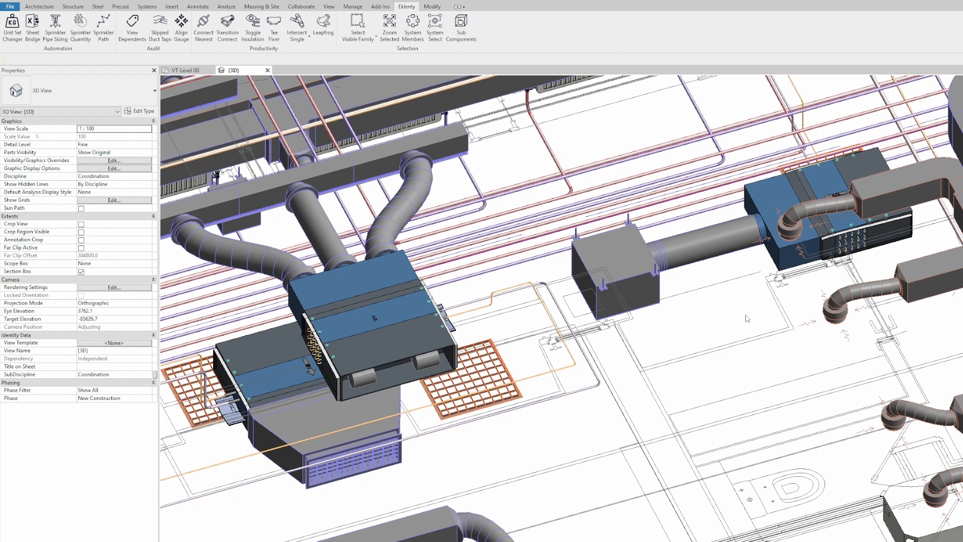
pyautogui.scroll(-3, 728, 306)
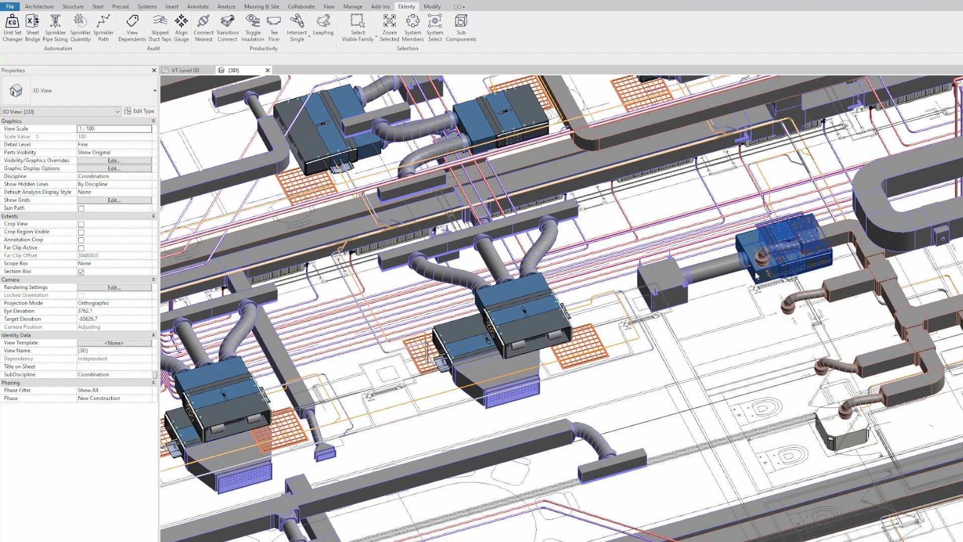
pyautogui.click(793, 261)
# Step: Add the duct elbow and a third element to the selection and isolate them with HI
pyautogui.keyDown('ctrl'); pyautogui.click(592, 137); pyautogui.keyUp('ctrl')
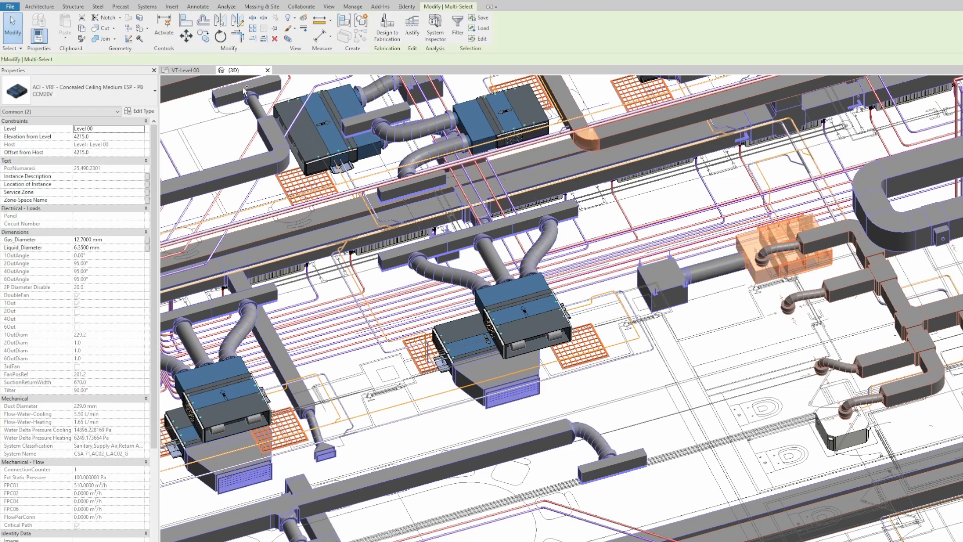
pyautogui.scroll(-5, 582, 378)
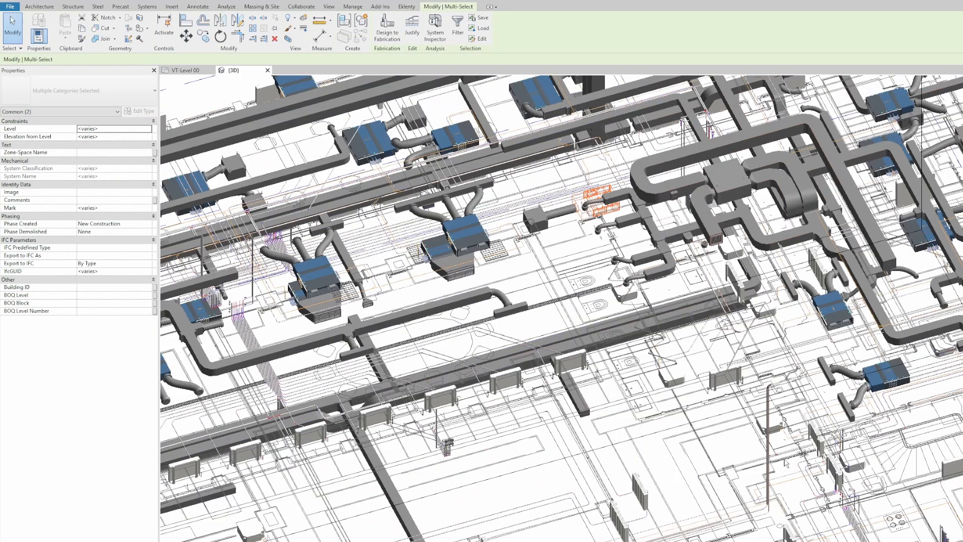
pyautogui.keyDown('ctrl'); pyautogui.click(770, 426); pyautogui.keyUp('ctrl')
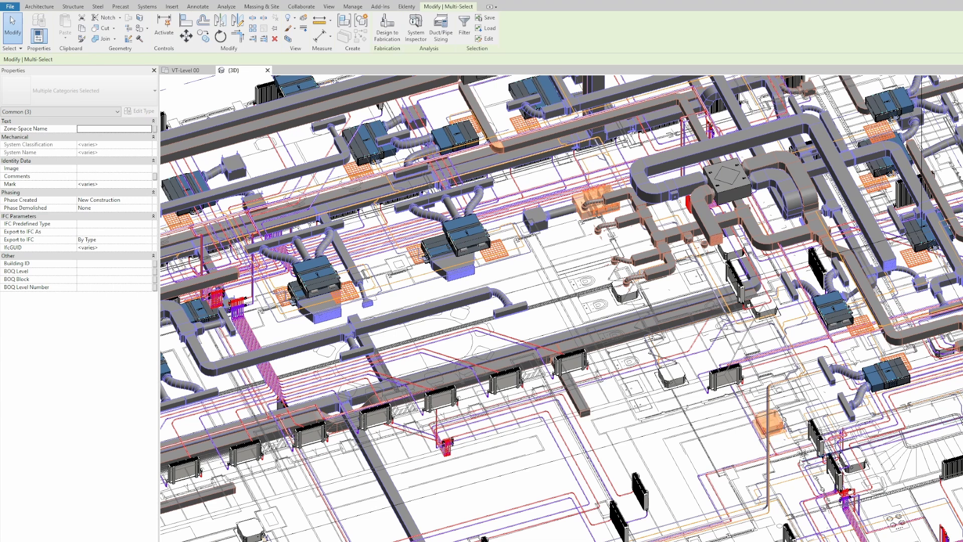
pyautogui.press('h')
pyautogui.press('i')
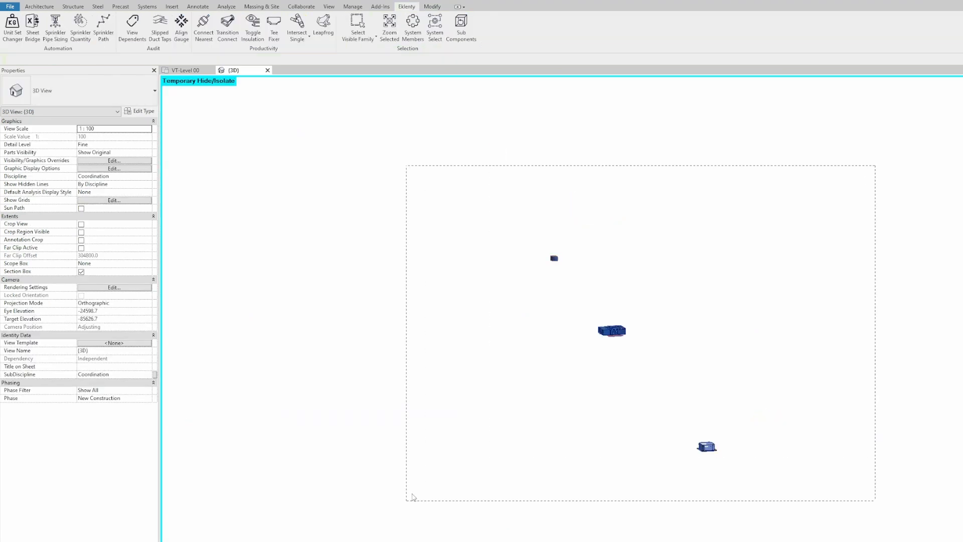
# Step: Inspect the KPM-01 unit's parameters on the VT-Level 00 plan, then return to 3D
pyautogui.click(186, 70)
pyautogui.scroll(5, 206, 211)
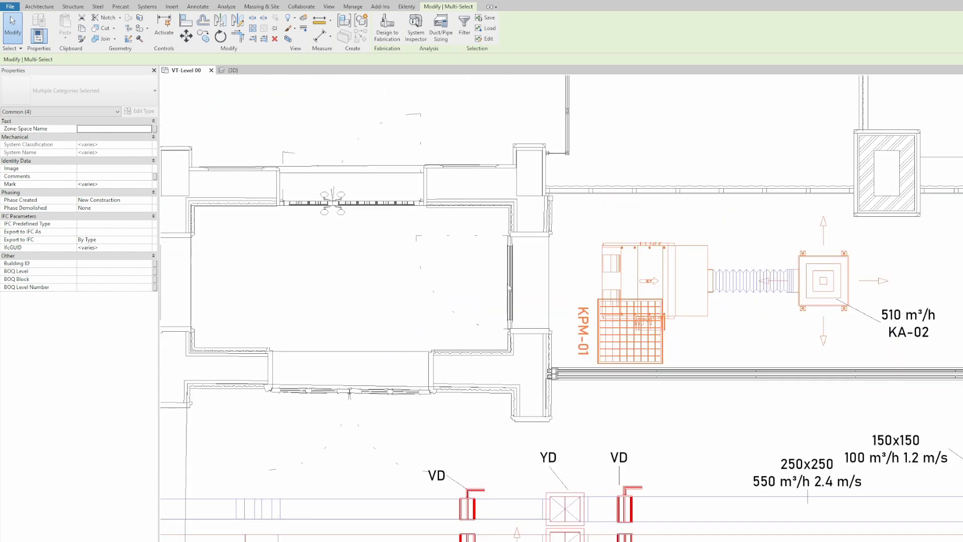
pyautogui.click(708, 355)
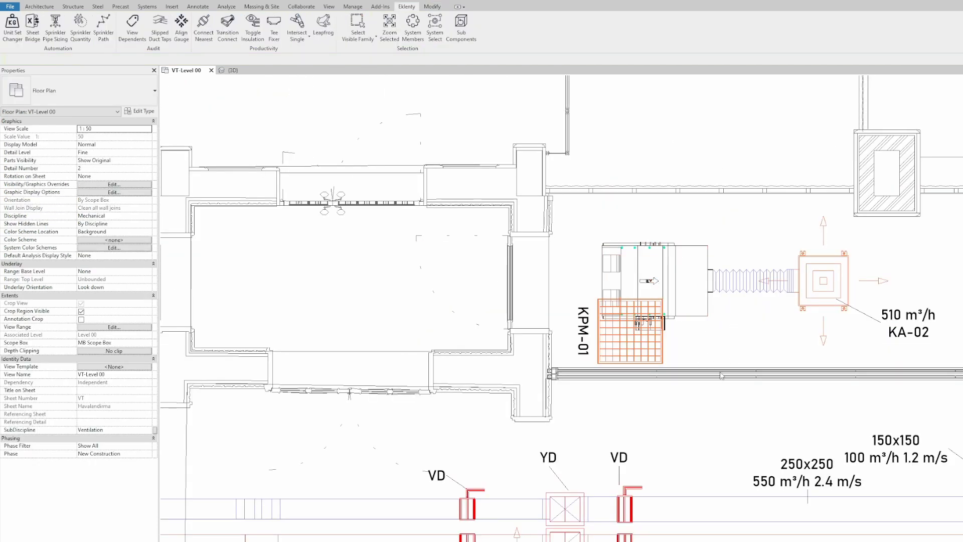
pyautogui.click(677, 322)
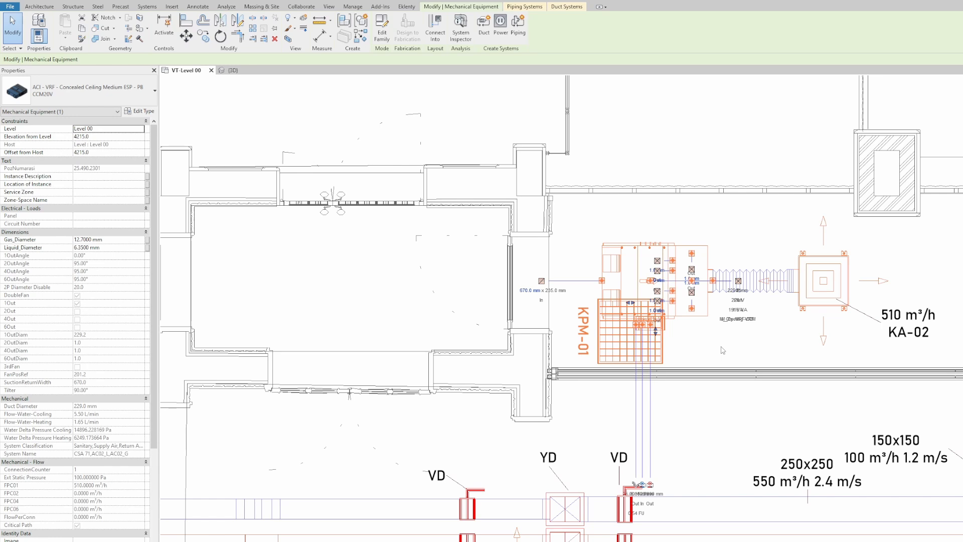
pyautogui.click(722, 367)
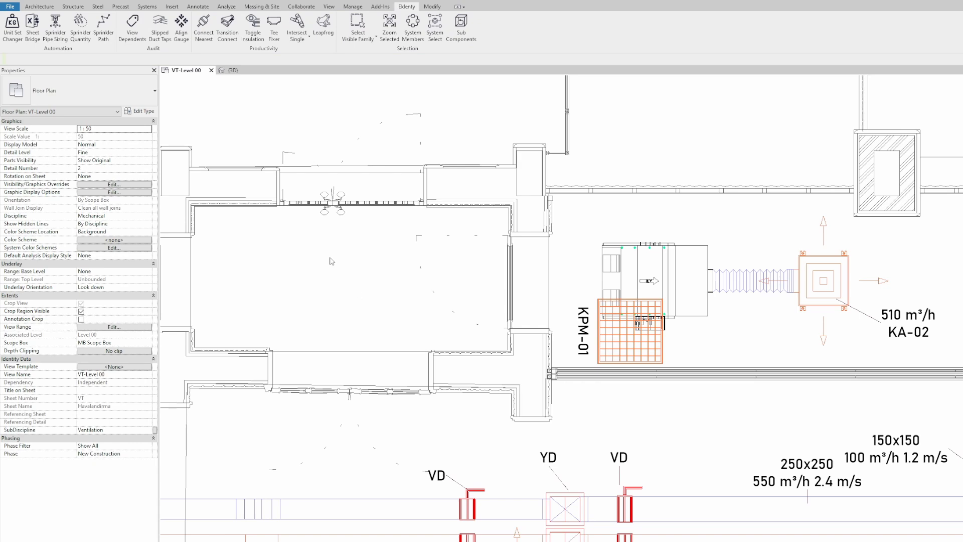
pyautogui.click(234, 71)
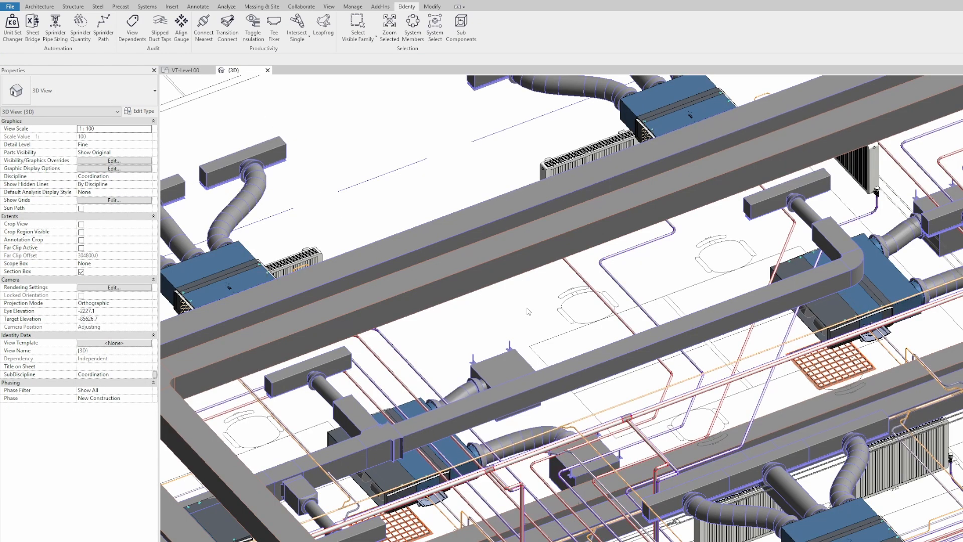
# Step: Inspect the long duct and a refrigerant pipe in the 3D view
pyautogui.moveTo(517, 304); pyautogui.dragTo(495, 308, button='middle')
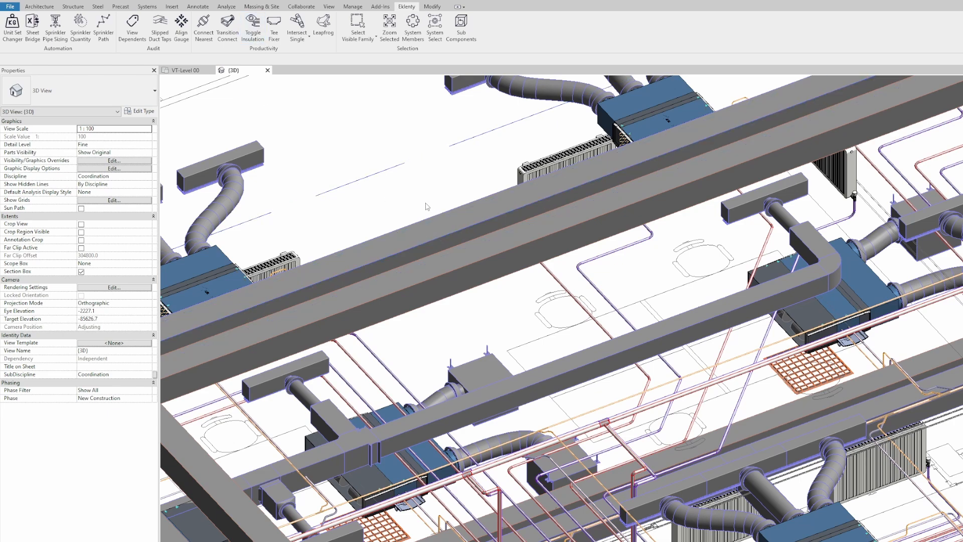
pyautogui.moveTo(425, 203); pyautogui.dragTo(431, 222, button='middle')
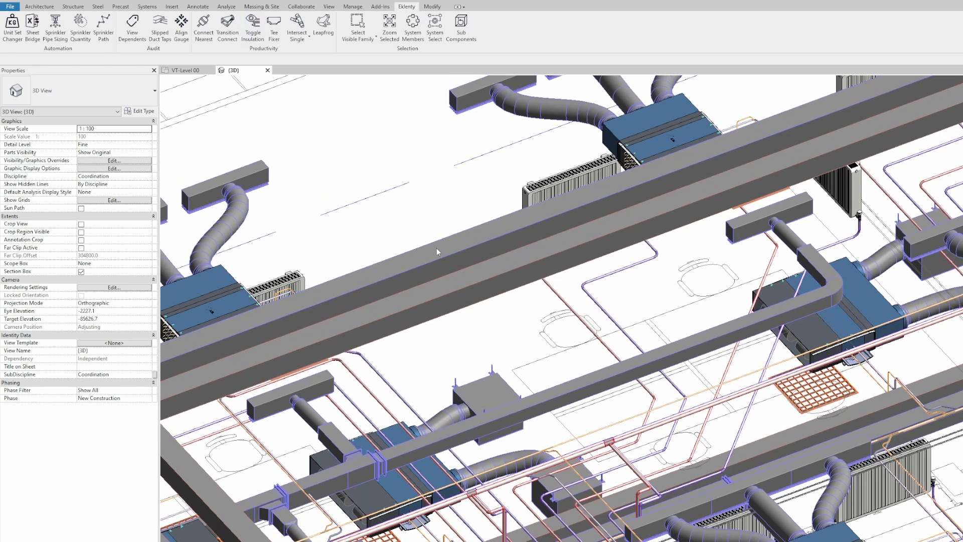
pyautogui.click(547, 228)
pyautogui.moveTo(494, 349); pyautogui.dragTo(542, 300, button='middle')
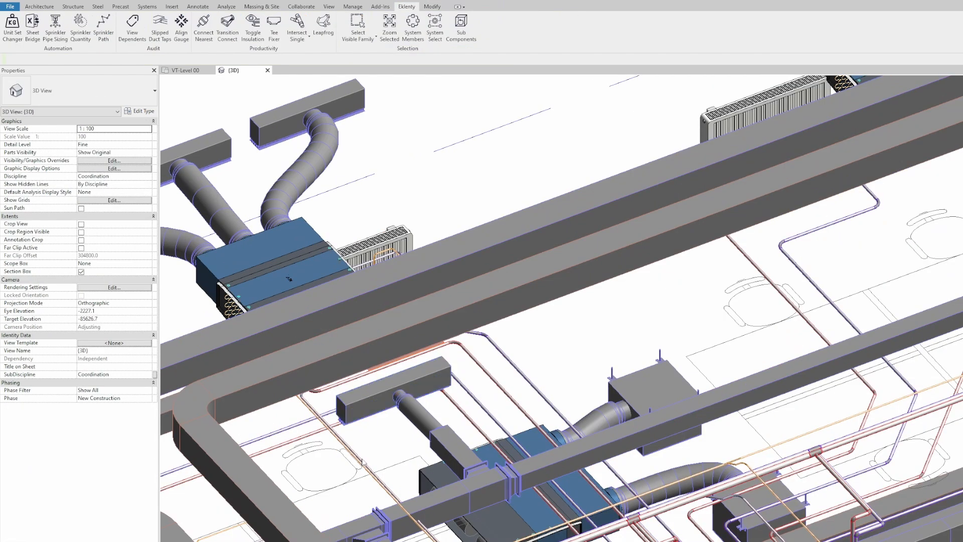
pyautogui.click(362, 464)
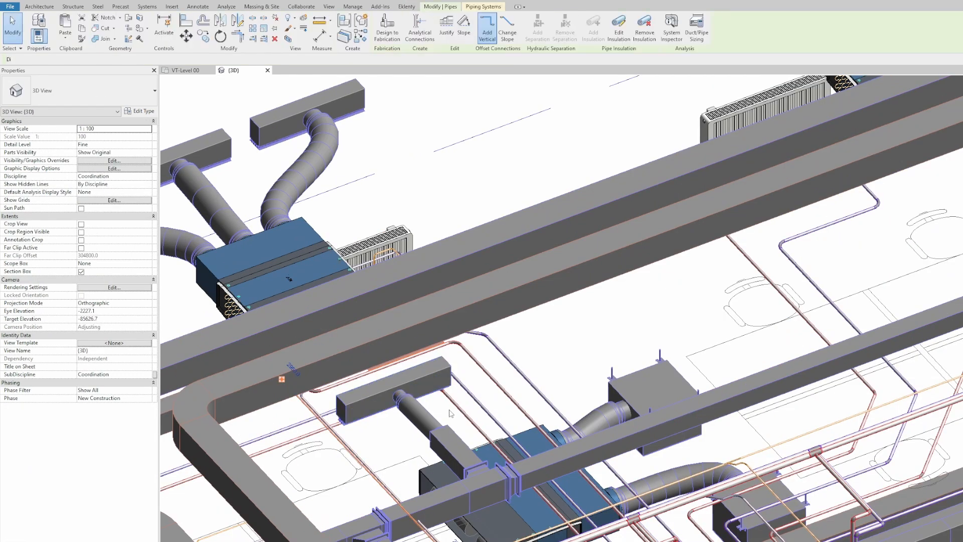
# Step: Clear the selection and turn on pipe insulation display with Eklenty's Toggle Insulation
pyautogui.press('Escape')
pyautogui.click(406, 7)
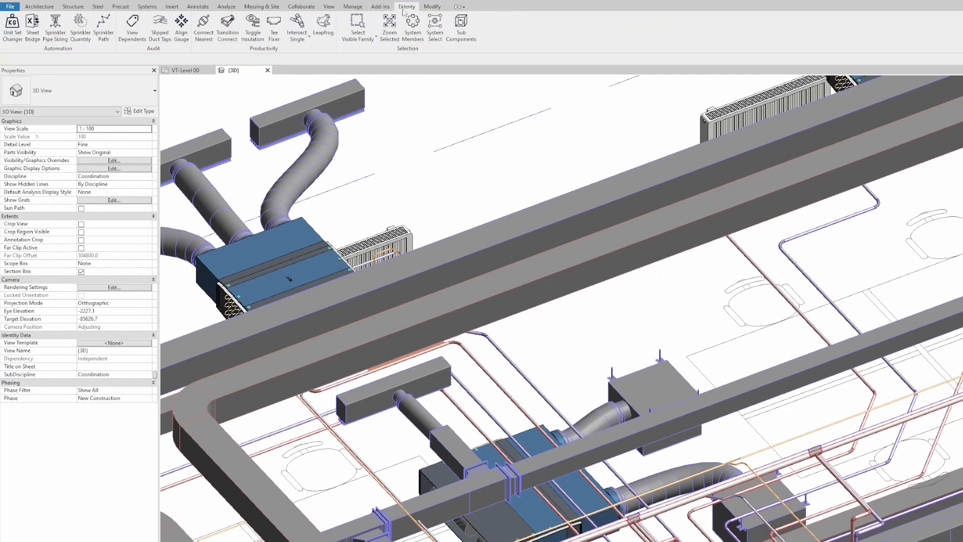
pyautogui.click(252, 28)
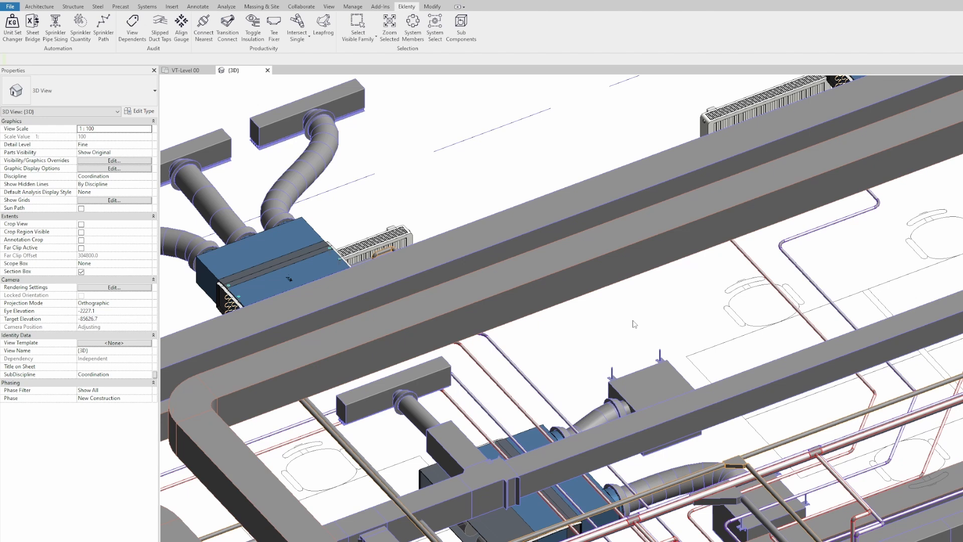
pyautogui.click(108, 161)
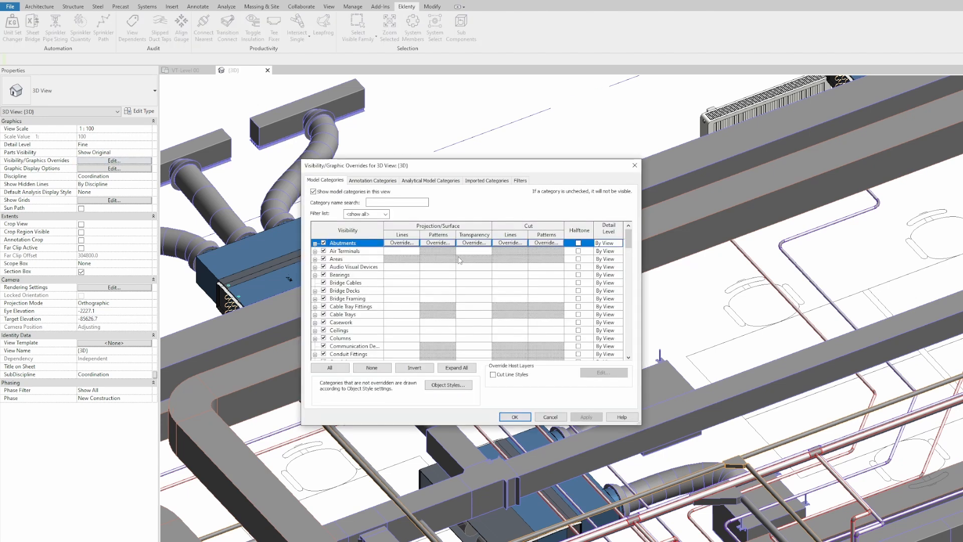
pyautogui.scroll(-4, 347, 331)
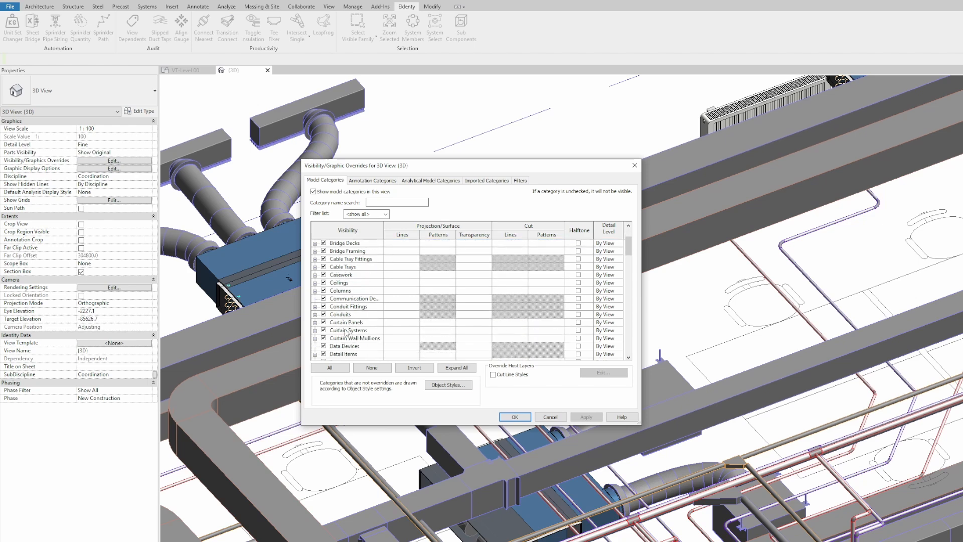
pyautogui.scroll(-2, 348, 333)
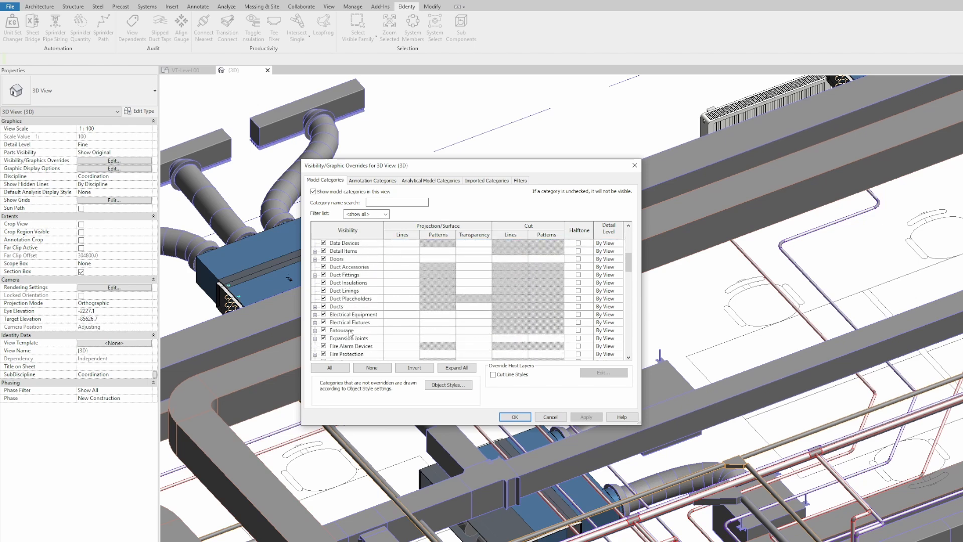